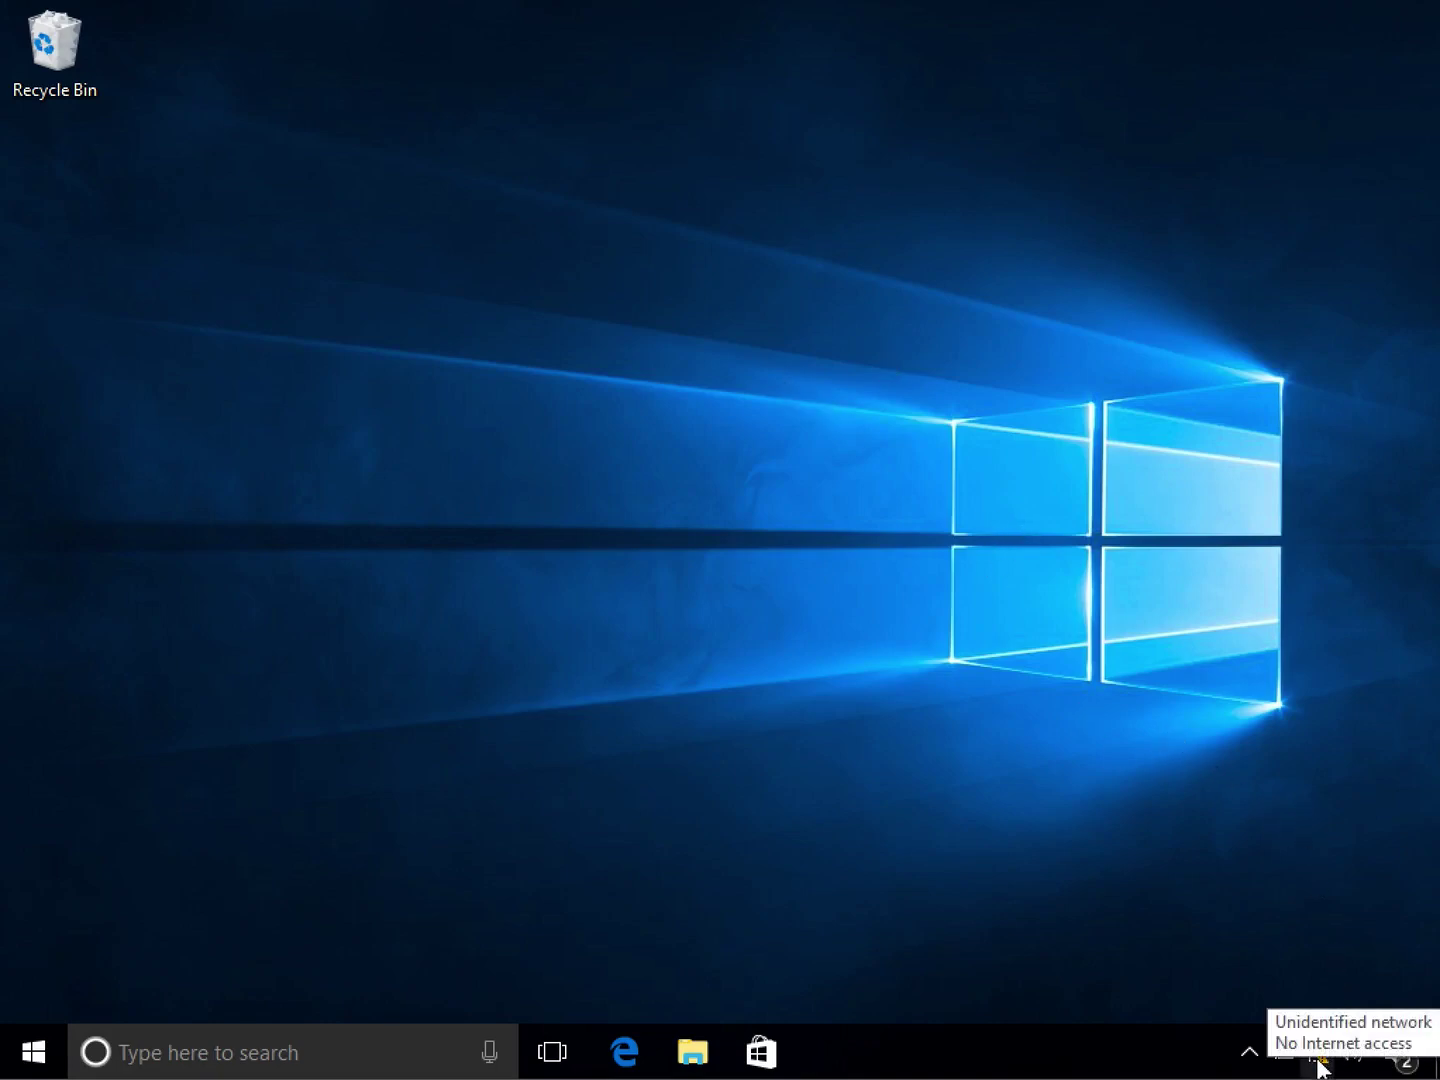
Step: Open the Network and Sharing Center from the tray network icon's shortcut menu
right_click(1318, 1060)
click(1198, 750)
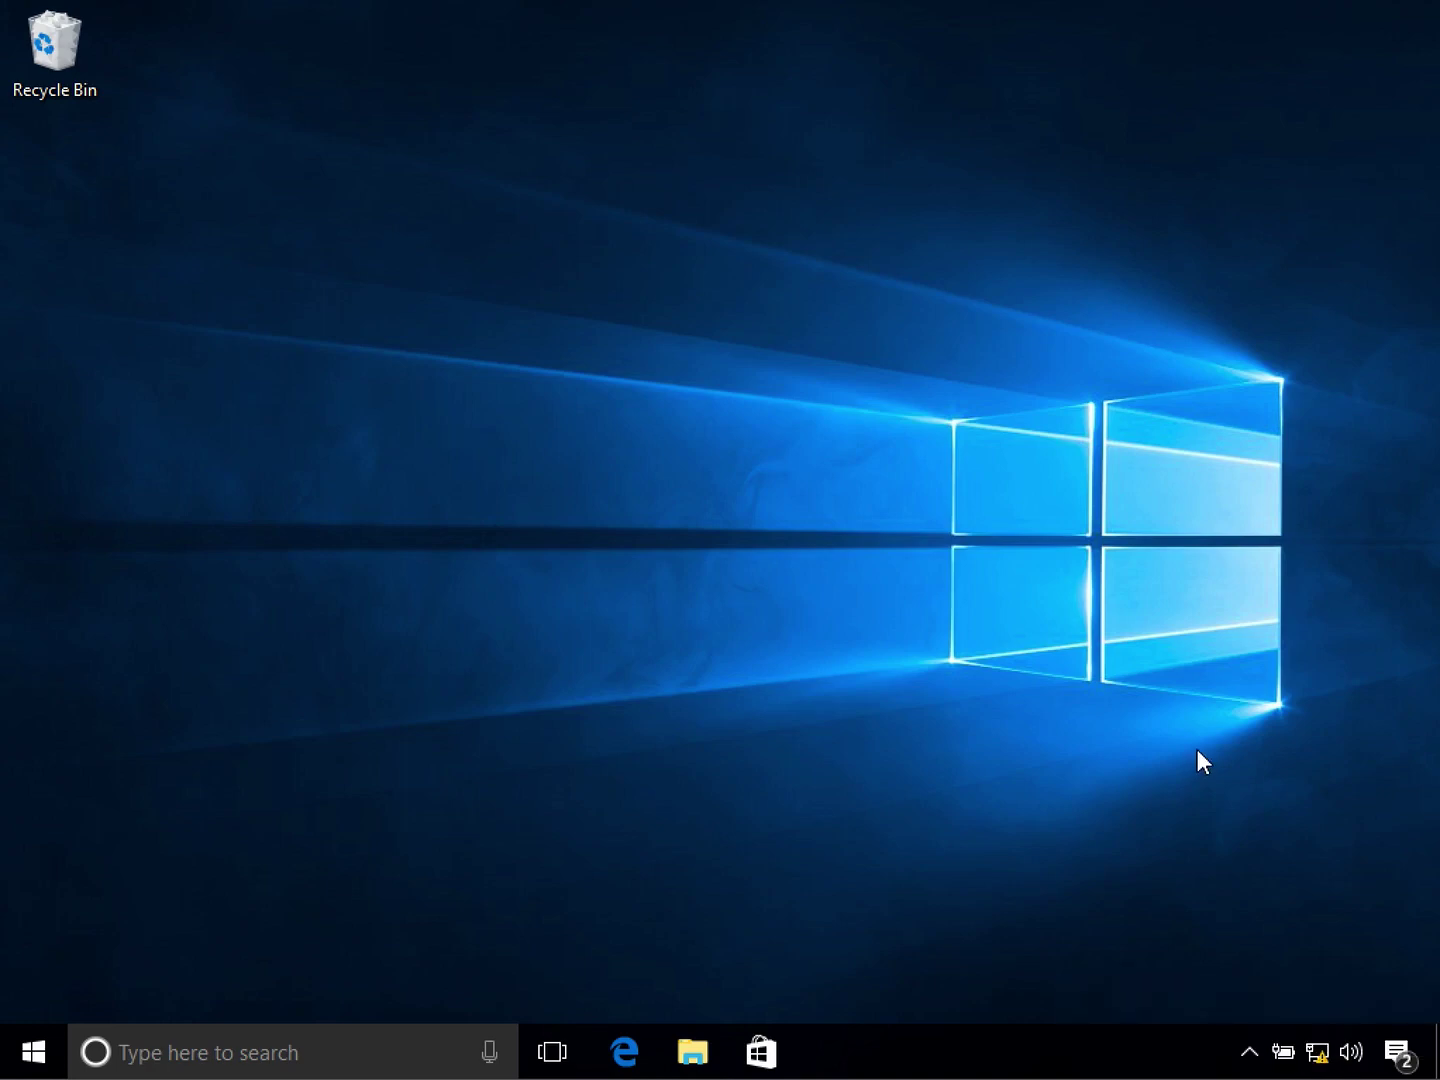
right_click(1319, 1060)
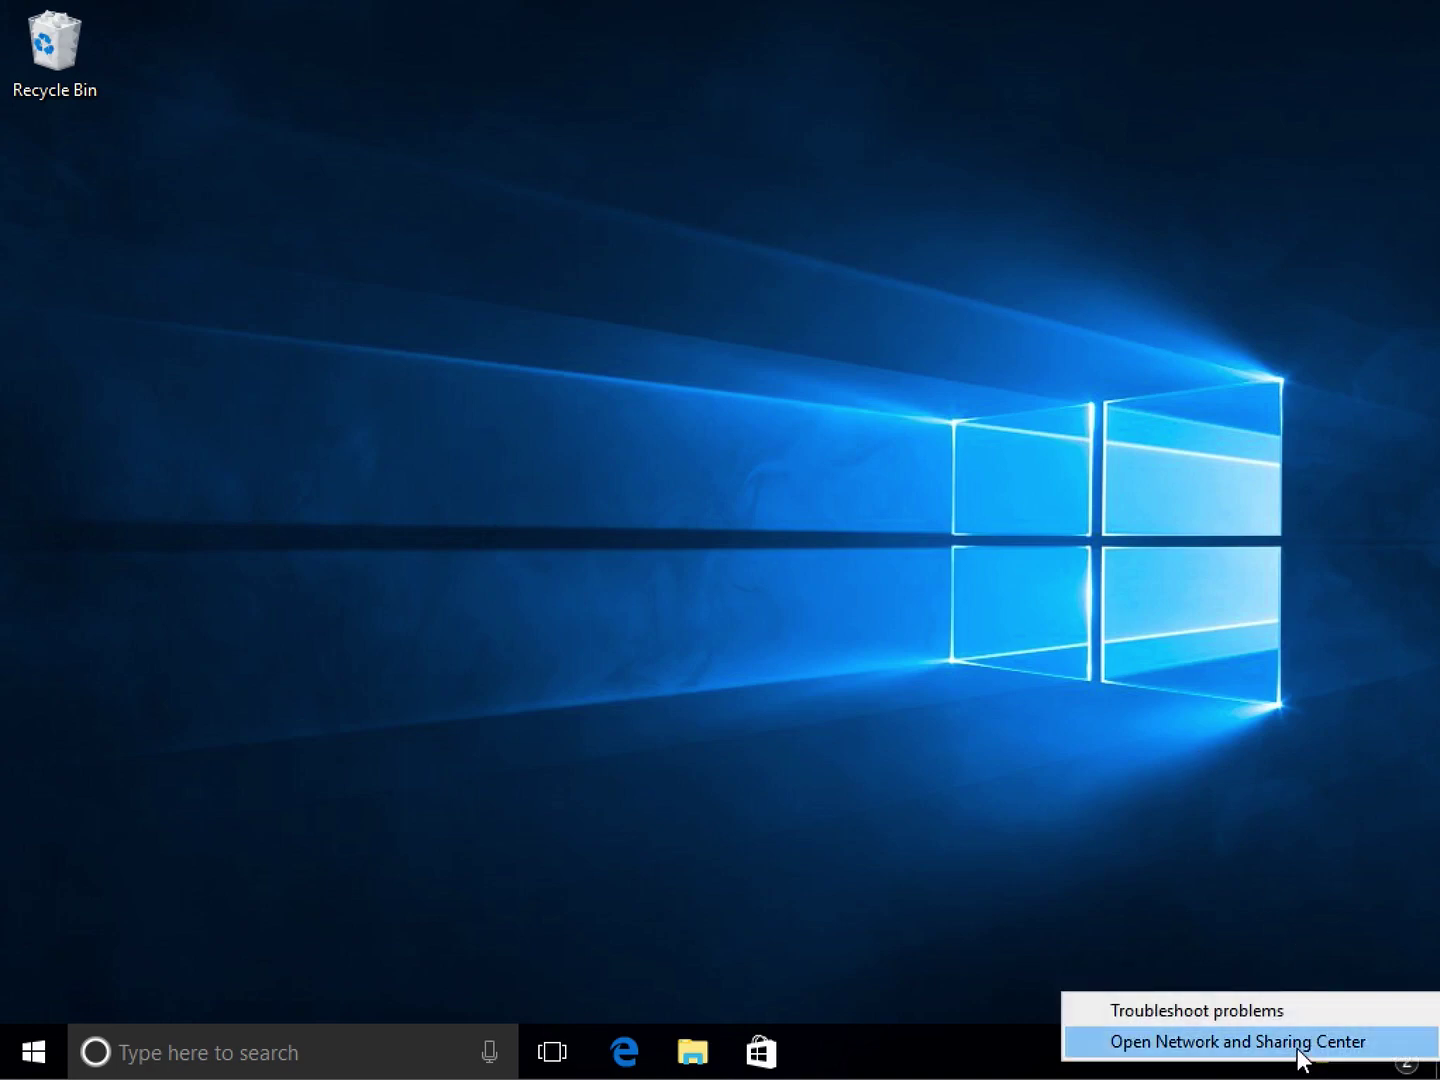
click(1297, 1041)
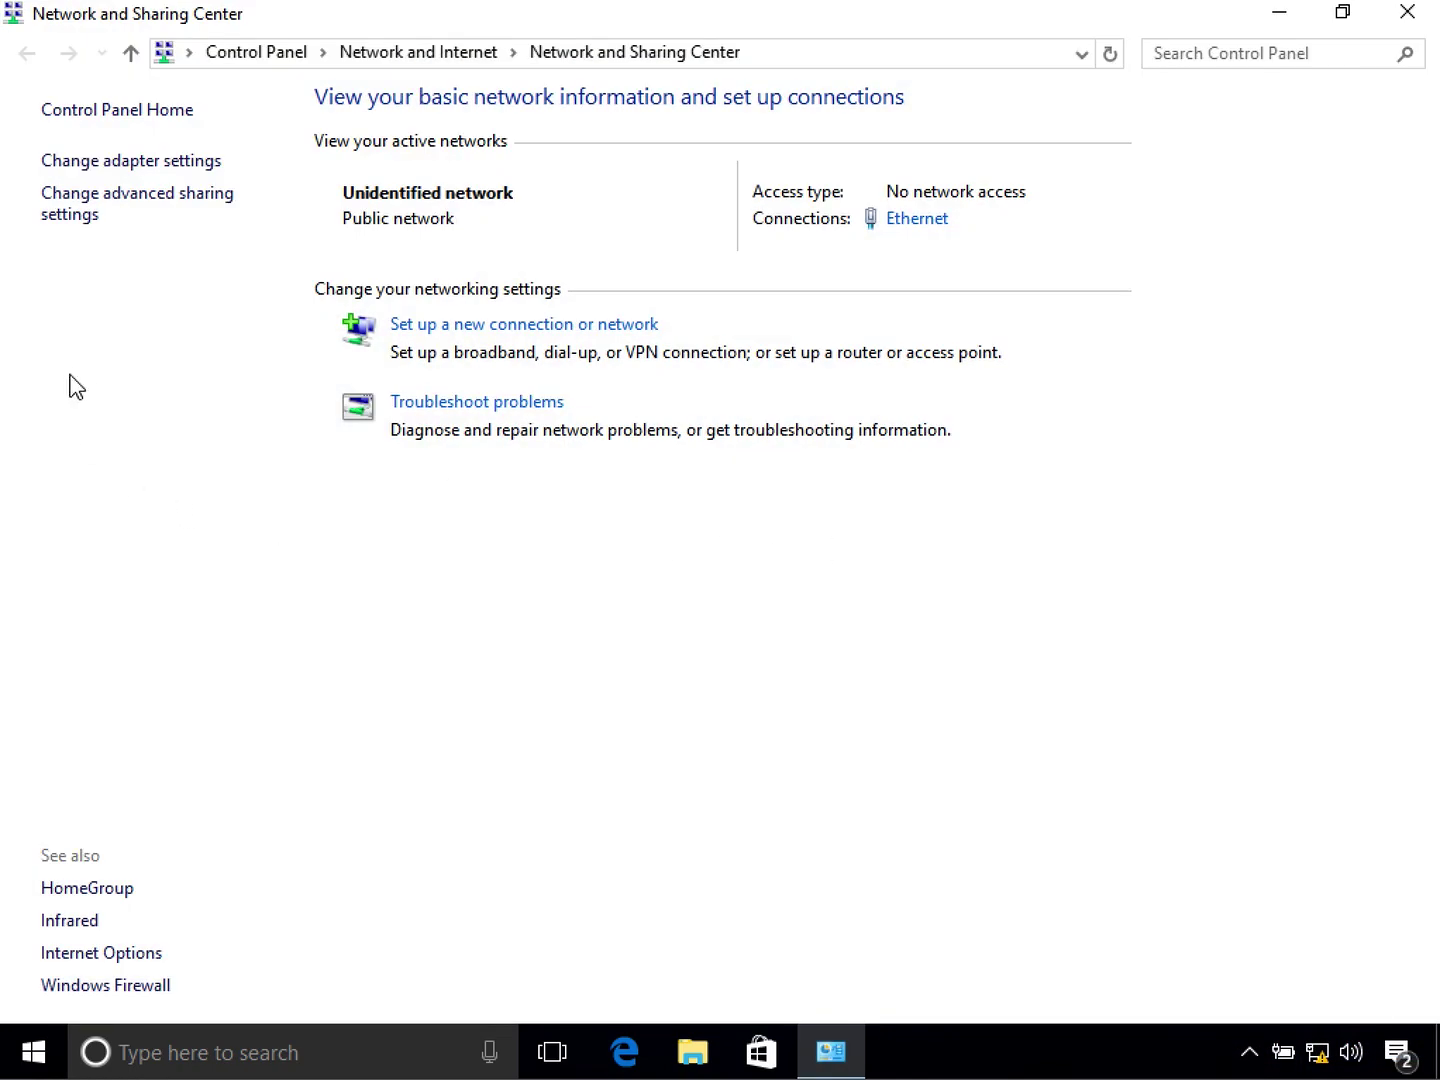
Step: Go to Change adapter settings and select the Ethernet adapter
click(106, 162)
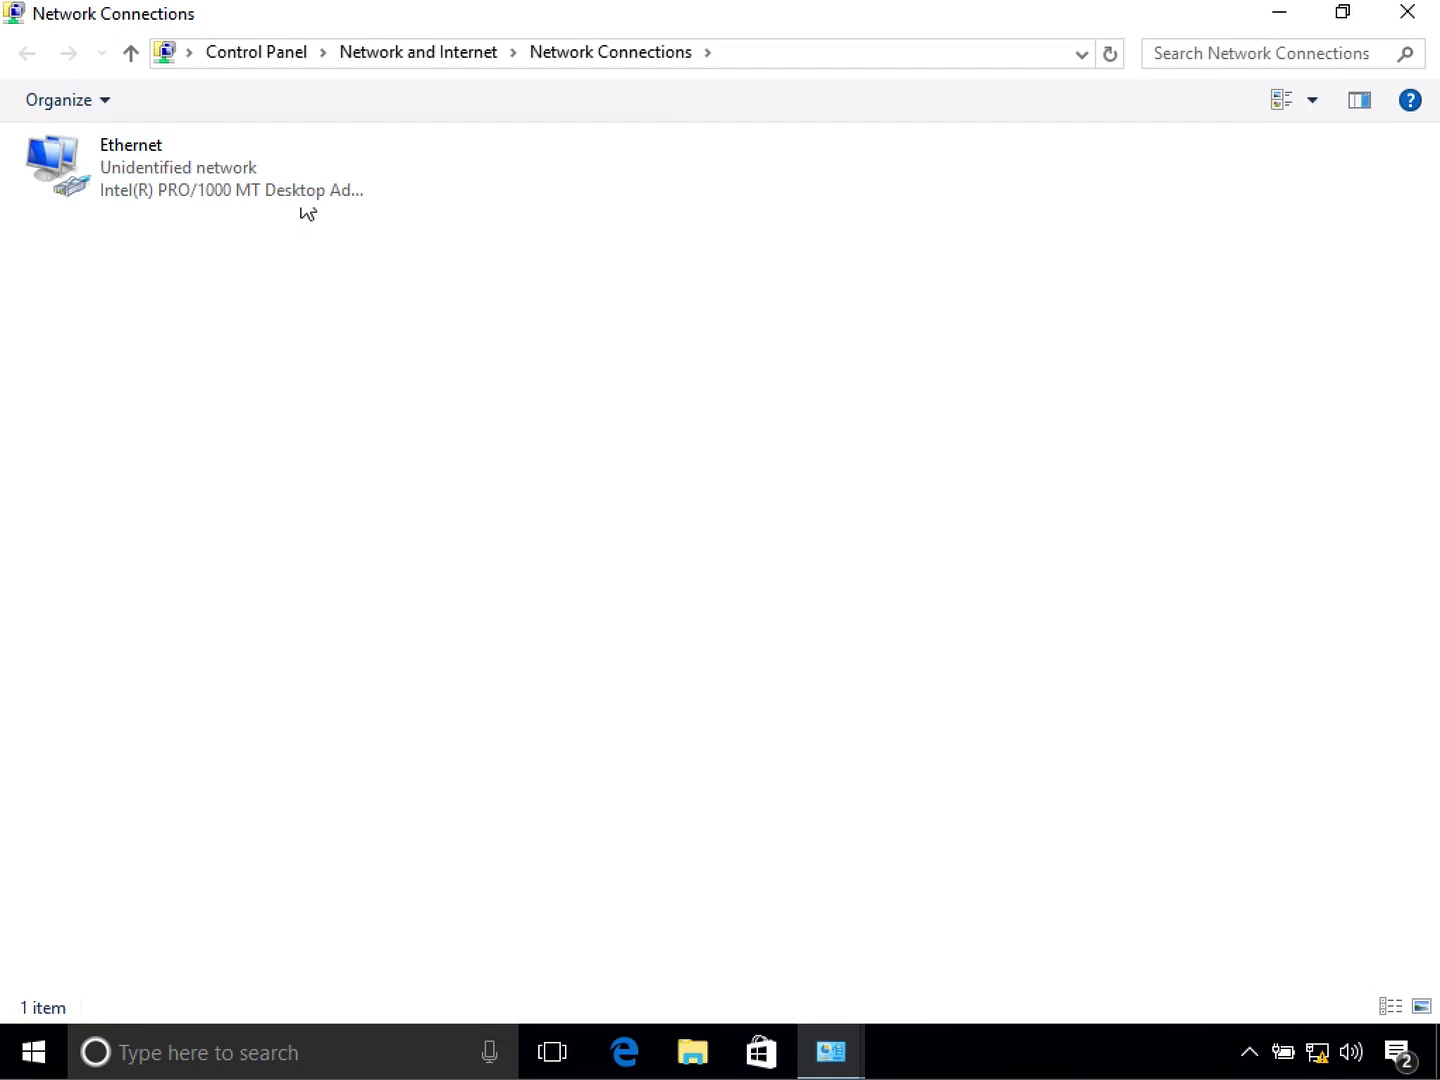
click(292, 177)
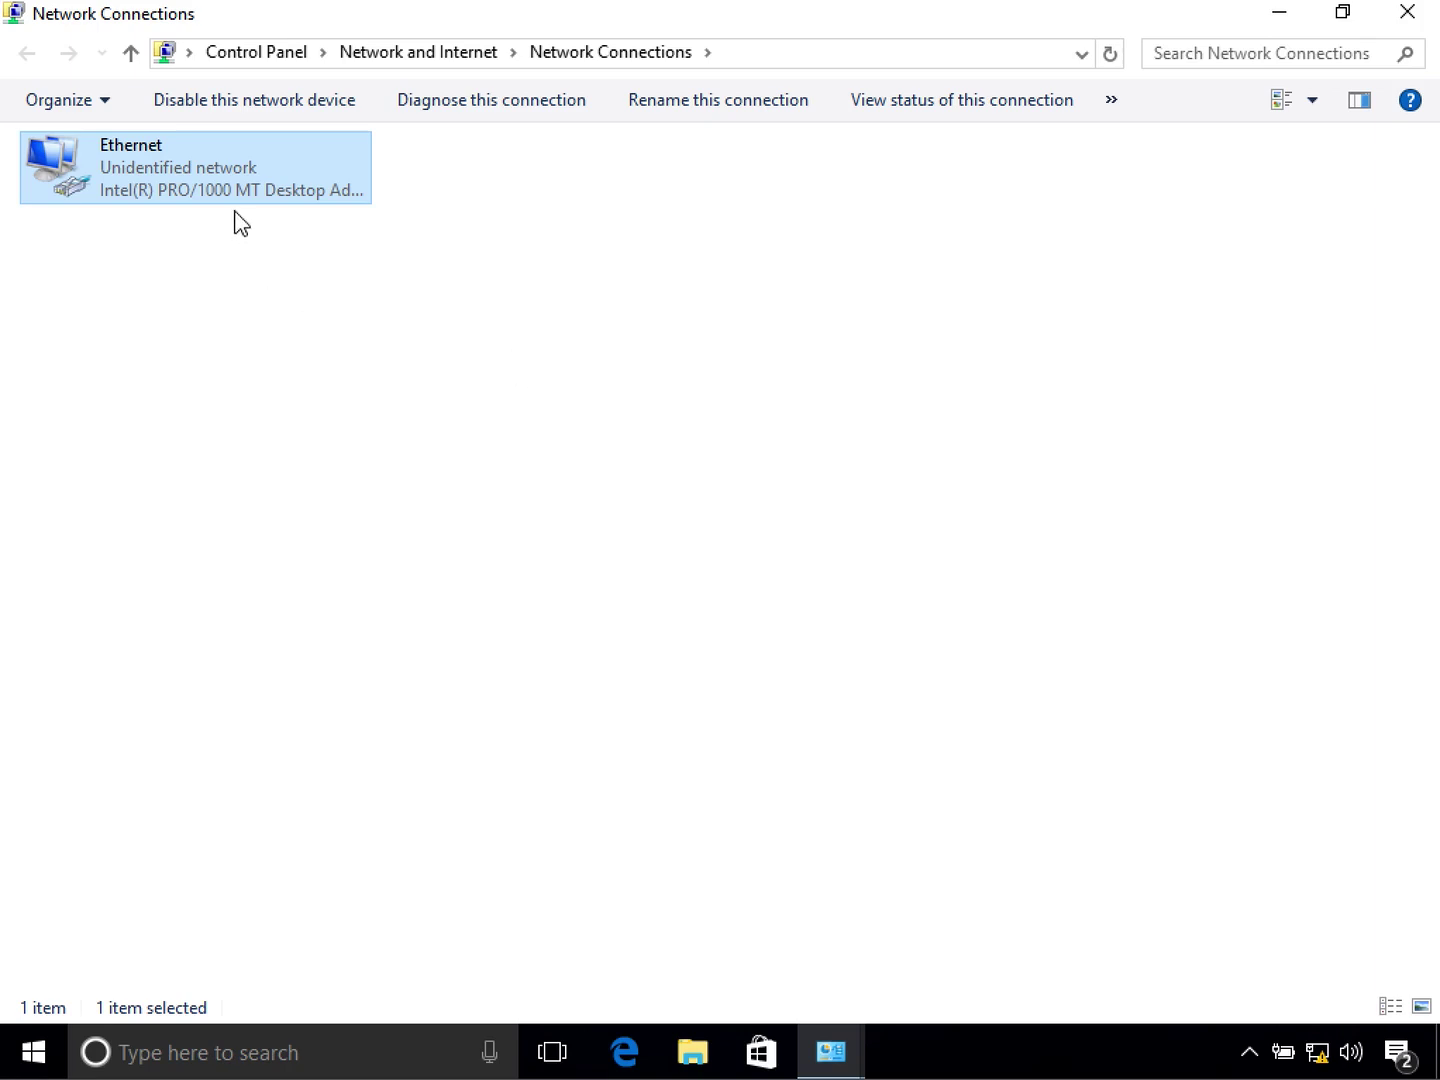
Step: Open Ethernet Properties from the adapter's right-click menu, after briefly checking its Status window
right_click(242, 165)
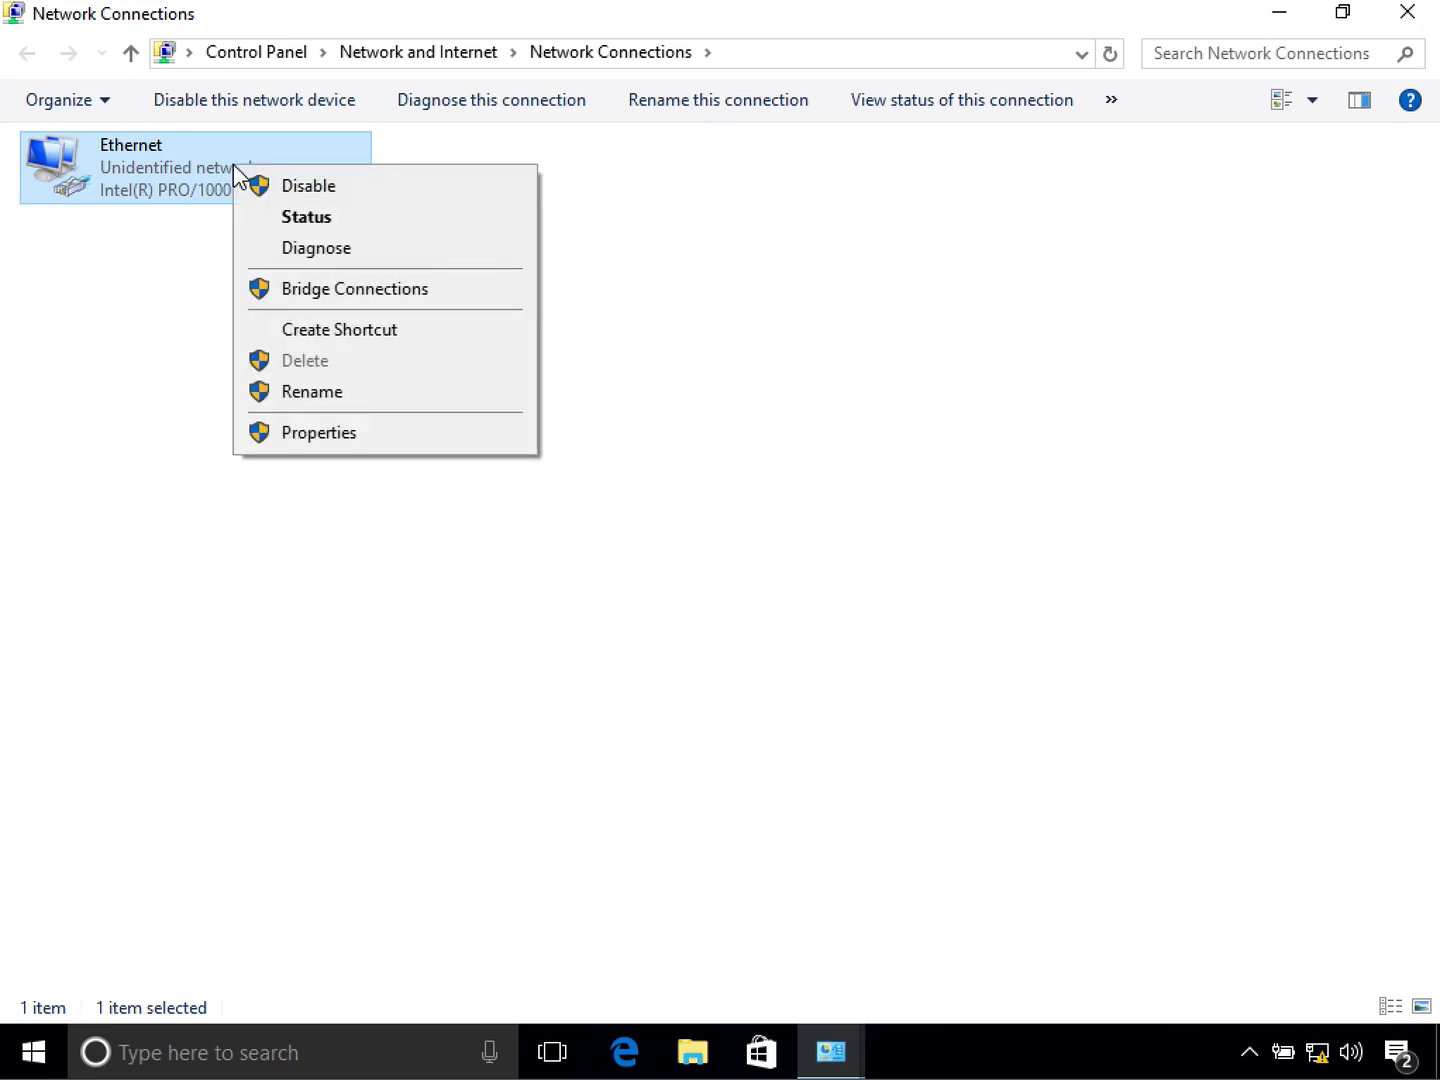
click(357, 437)
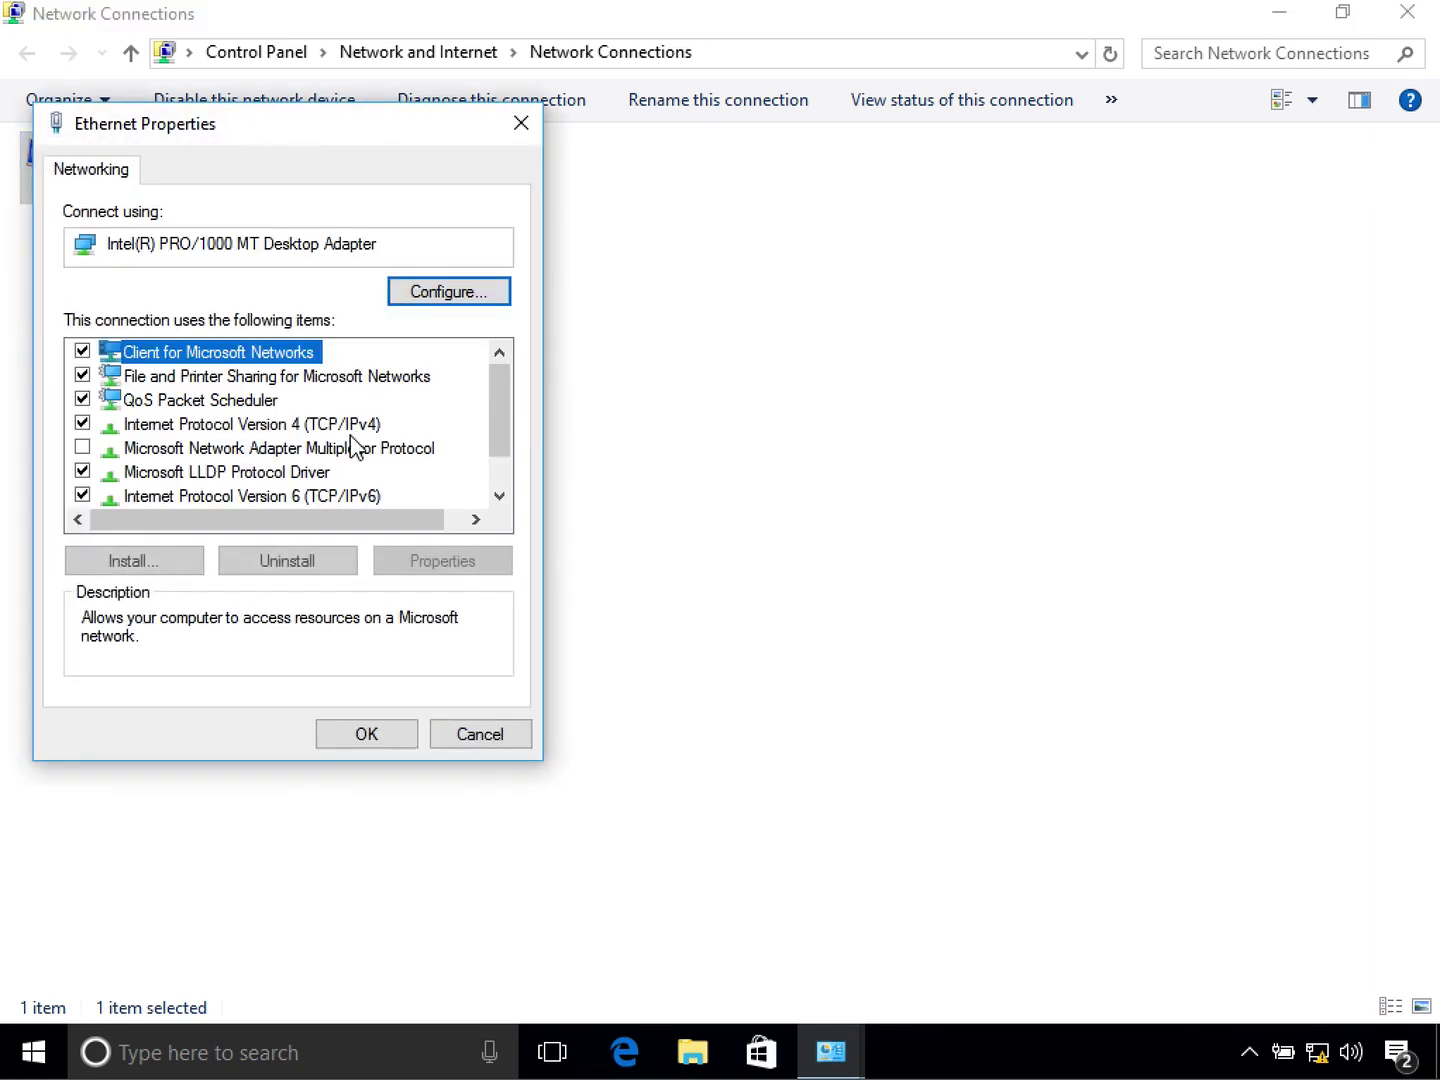
click(521, 123)
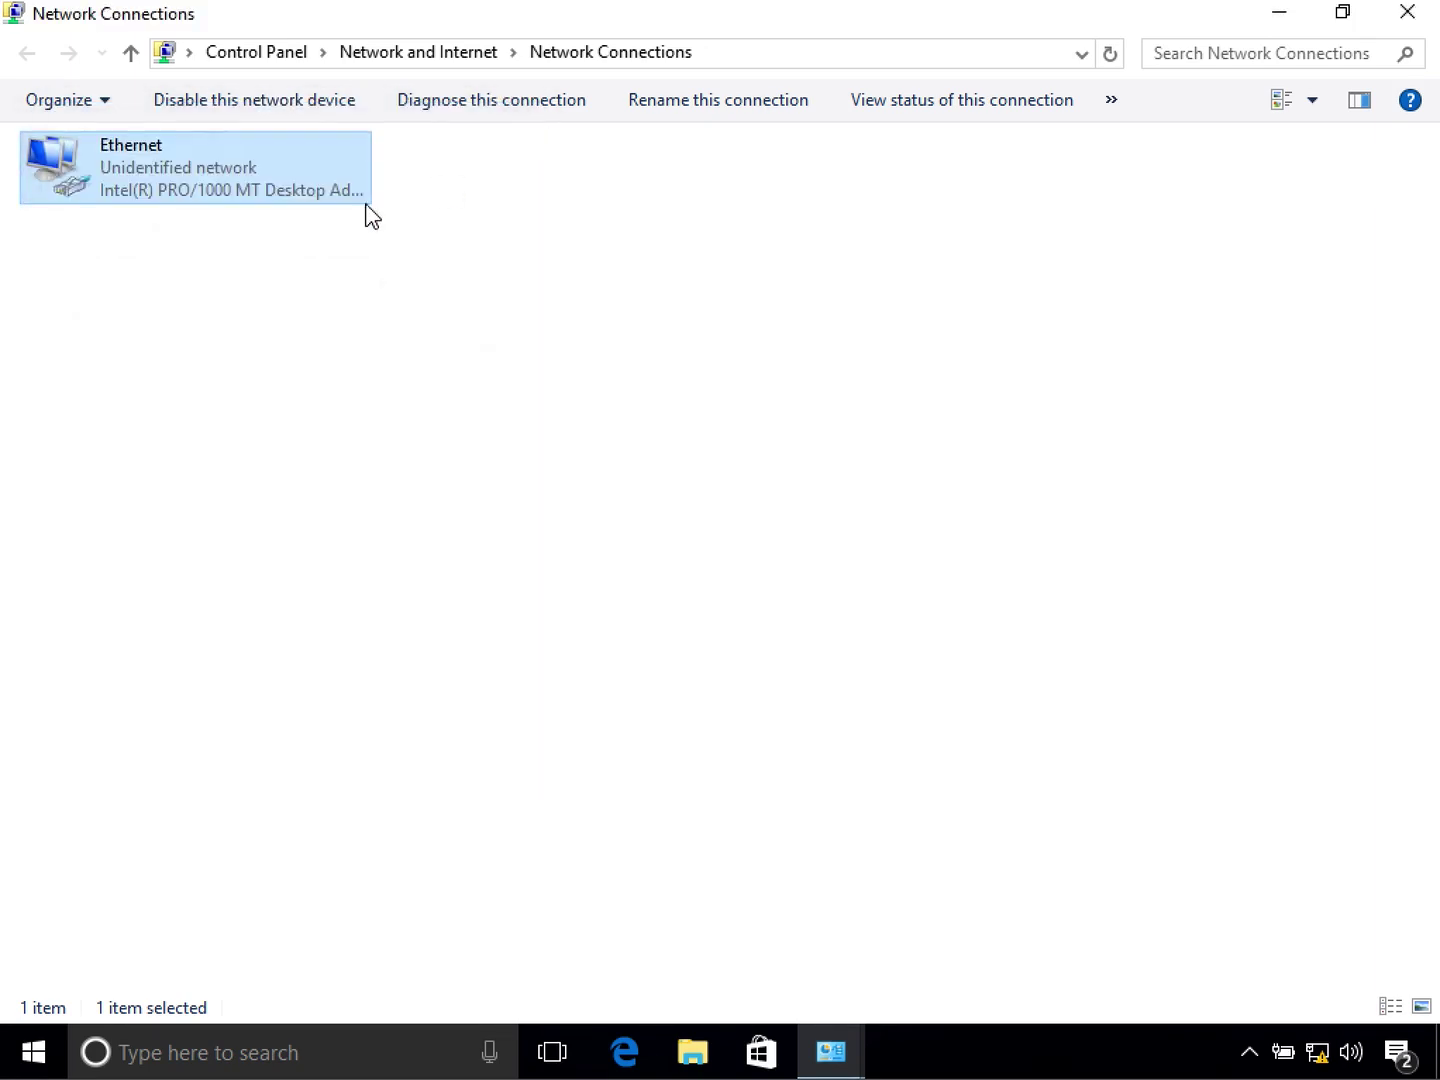
double_click(261, 183)
click(540, 759)
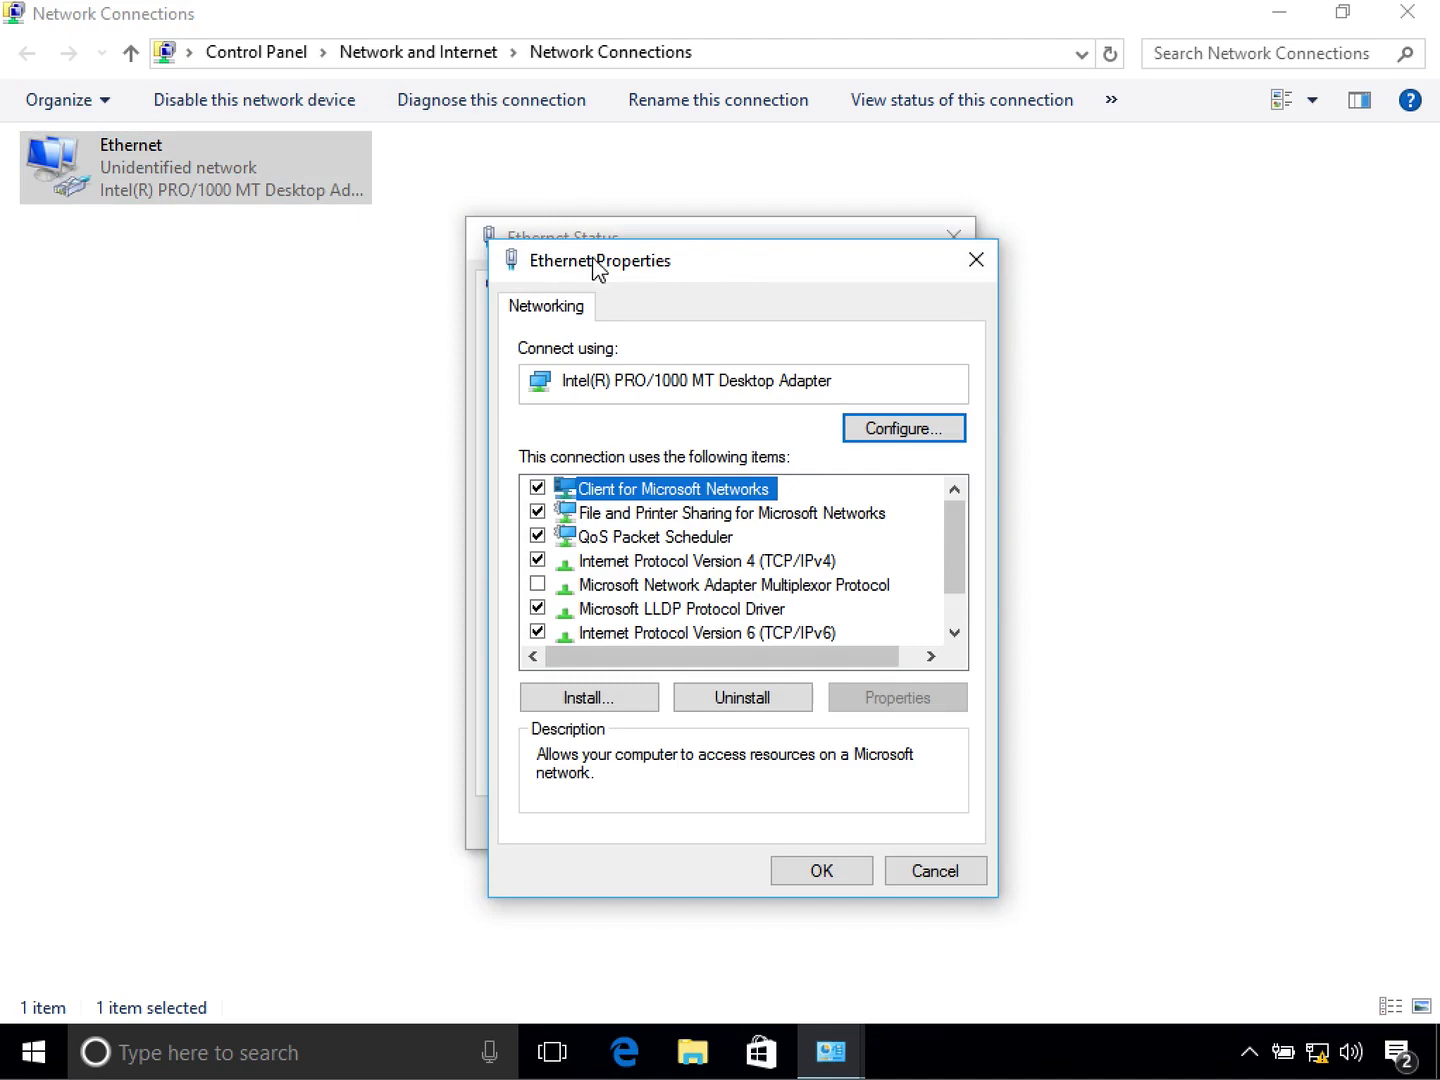
click(976, 262)
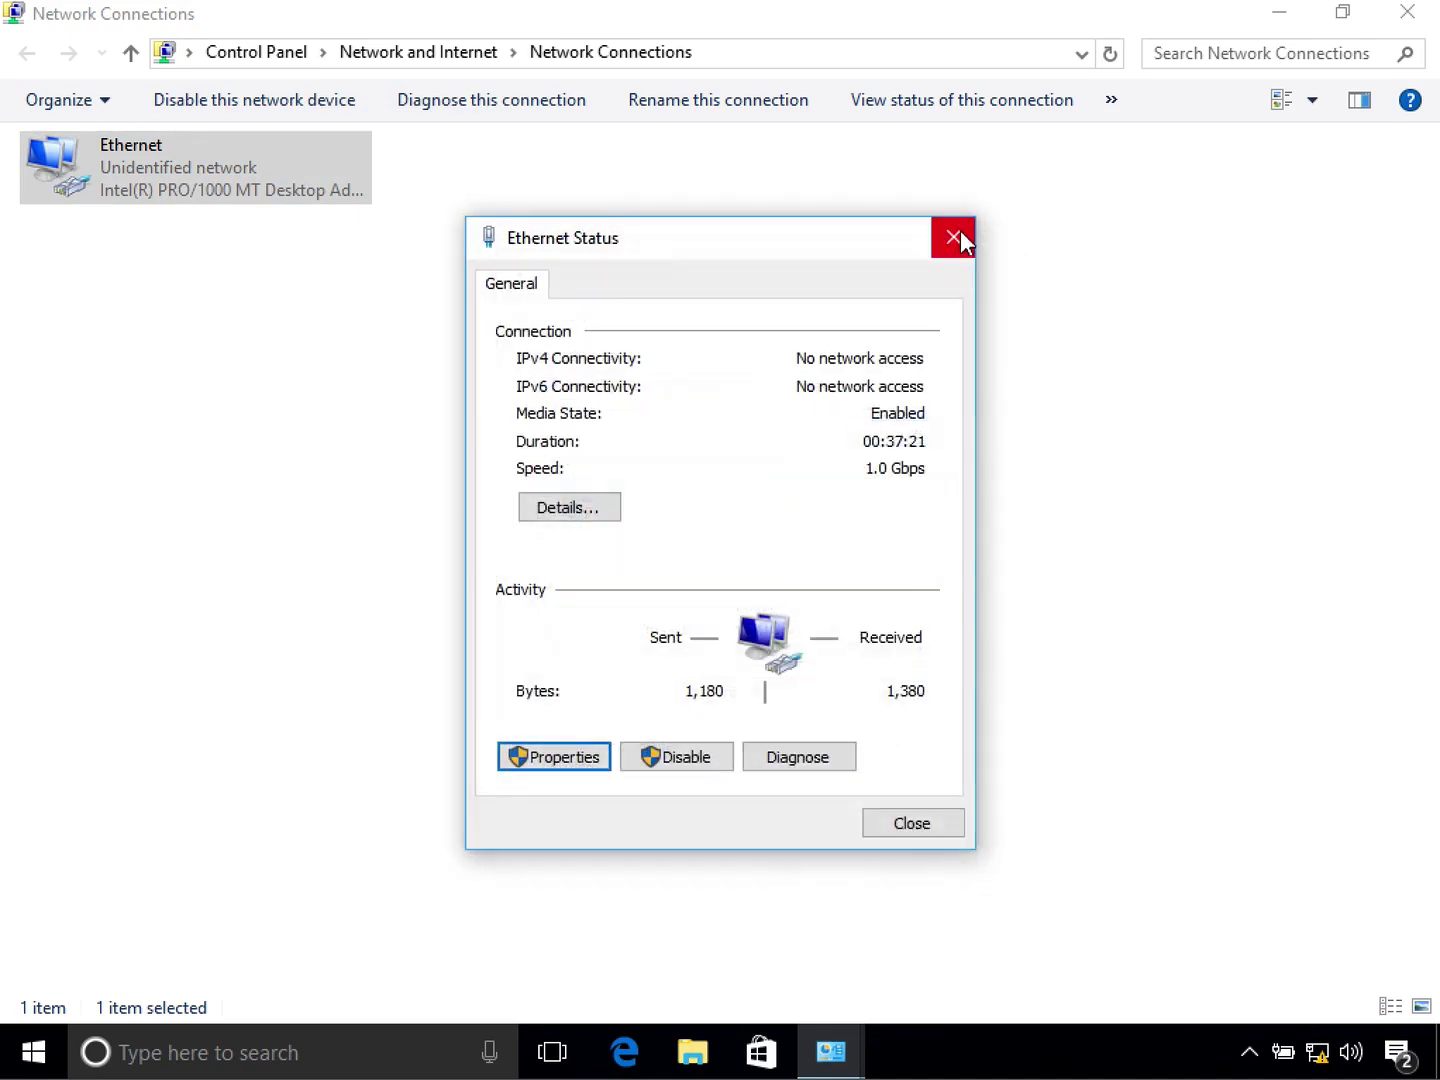
click(954, 236)
right_click(240, 193)
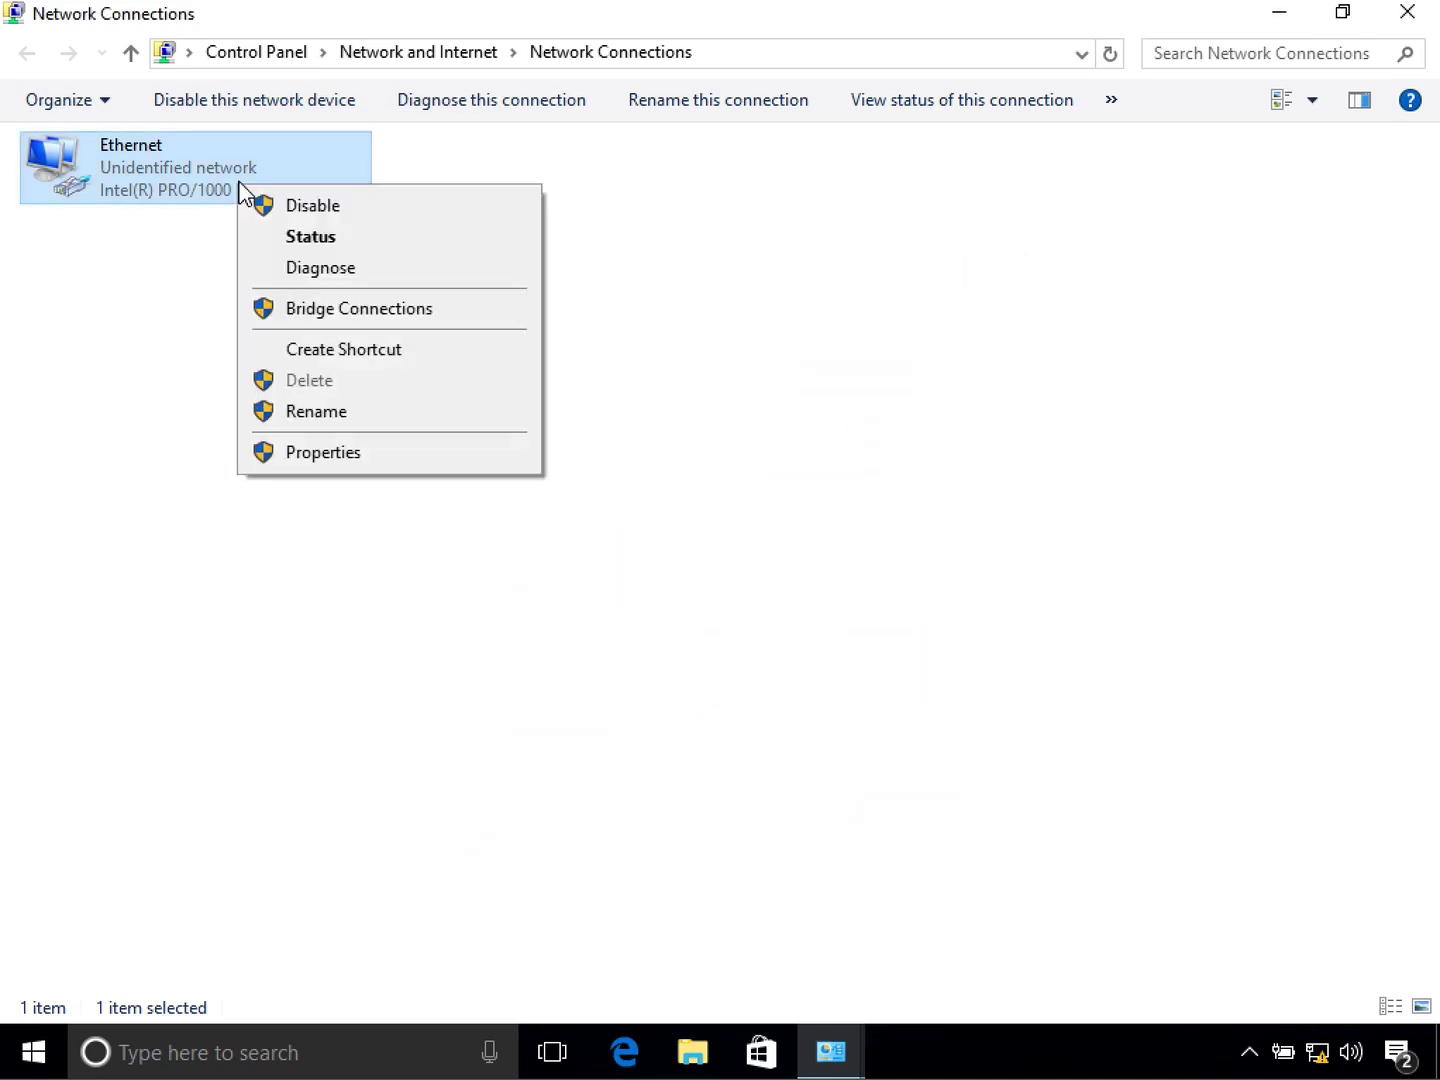
click(361, 453)
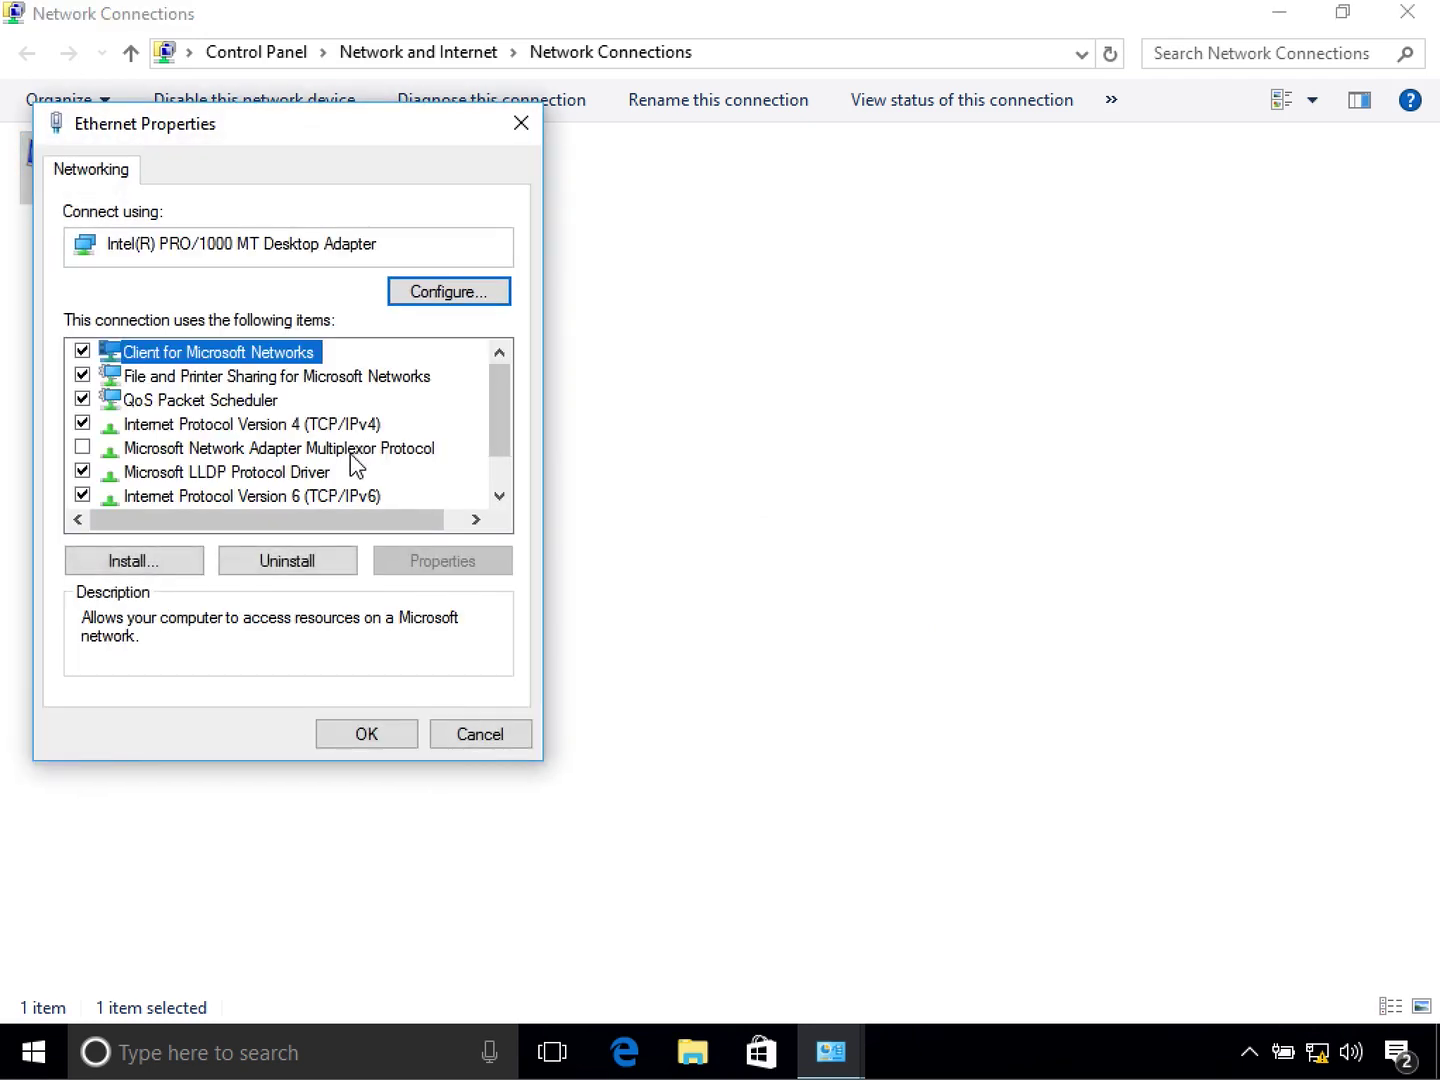
Step: Open the Internet Protocol Version 6 (TCP/IPv6) Properties for the Ethernet adapter
click(305, 497)
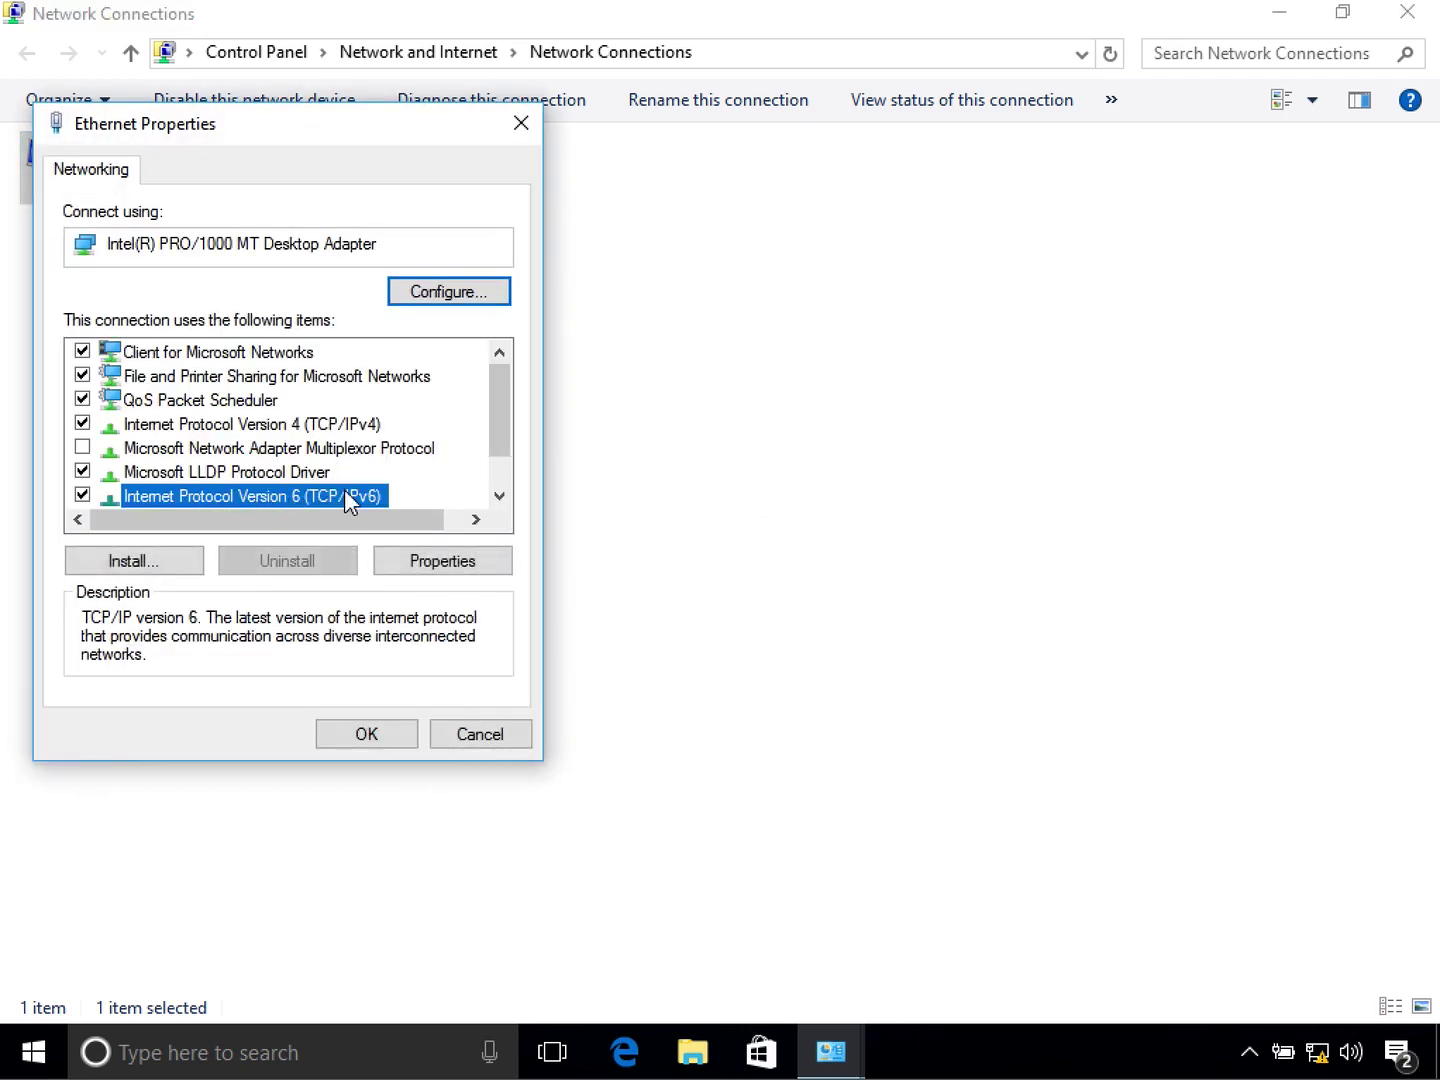
click(418, 556)
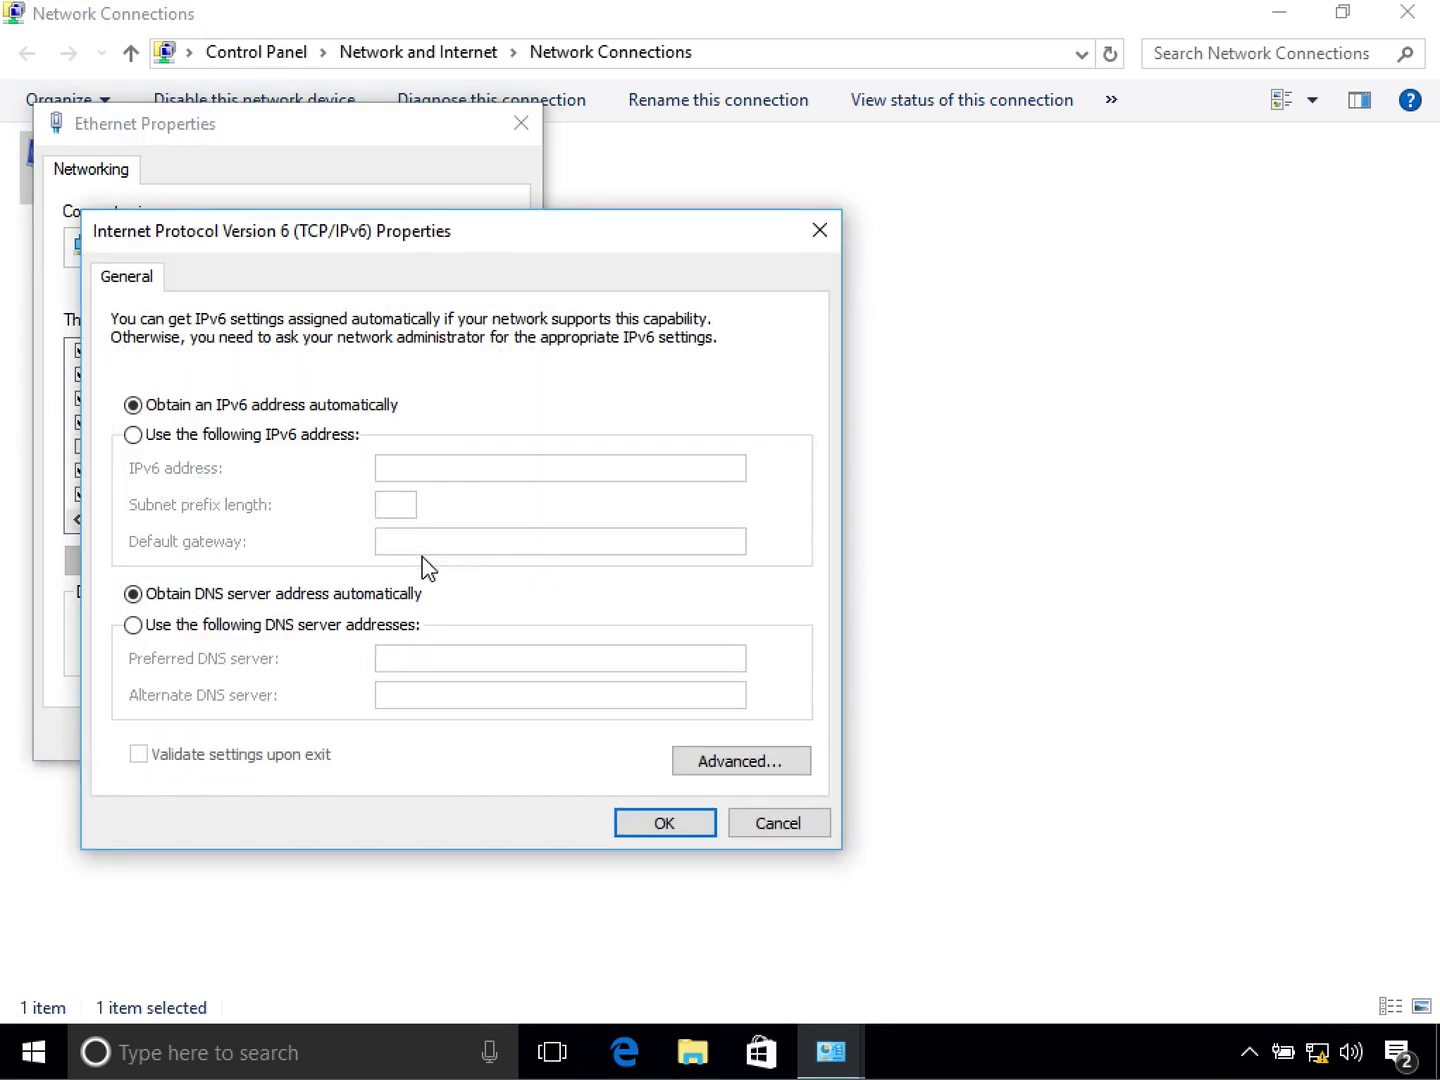
click(781, 828)
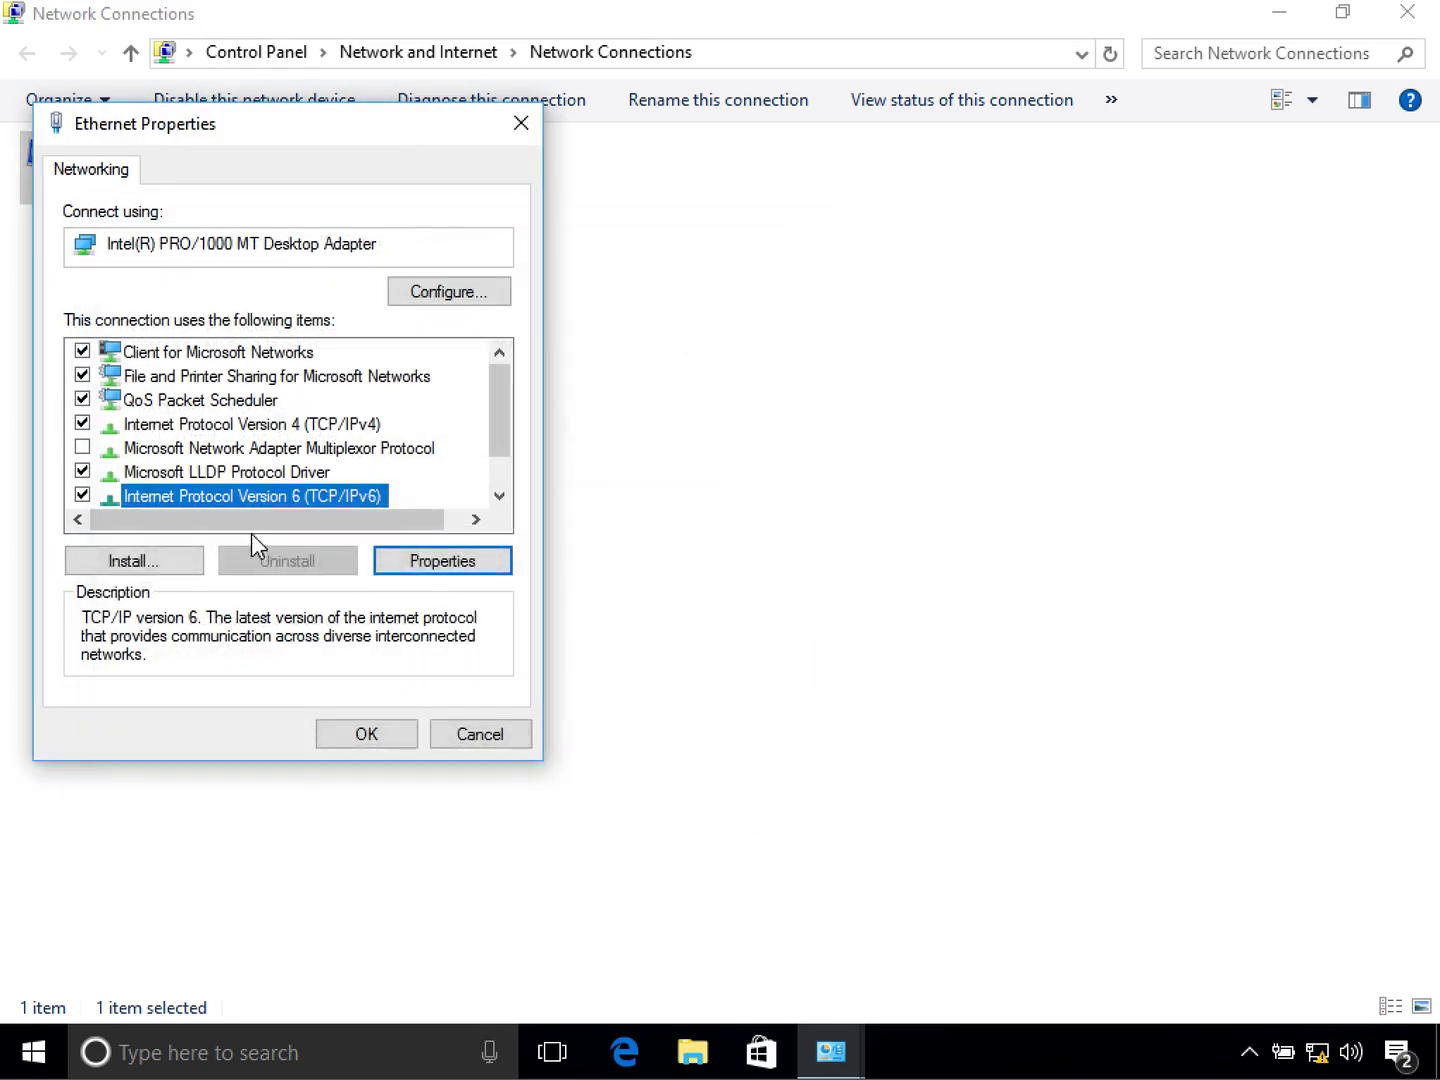
double_click(250, 490)
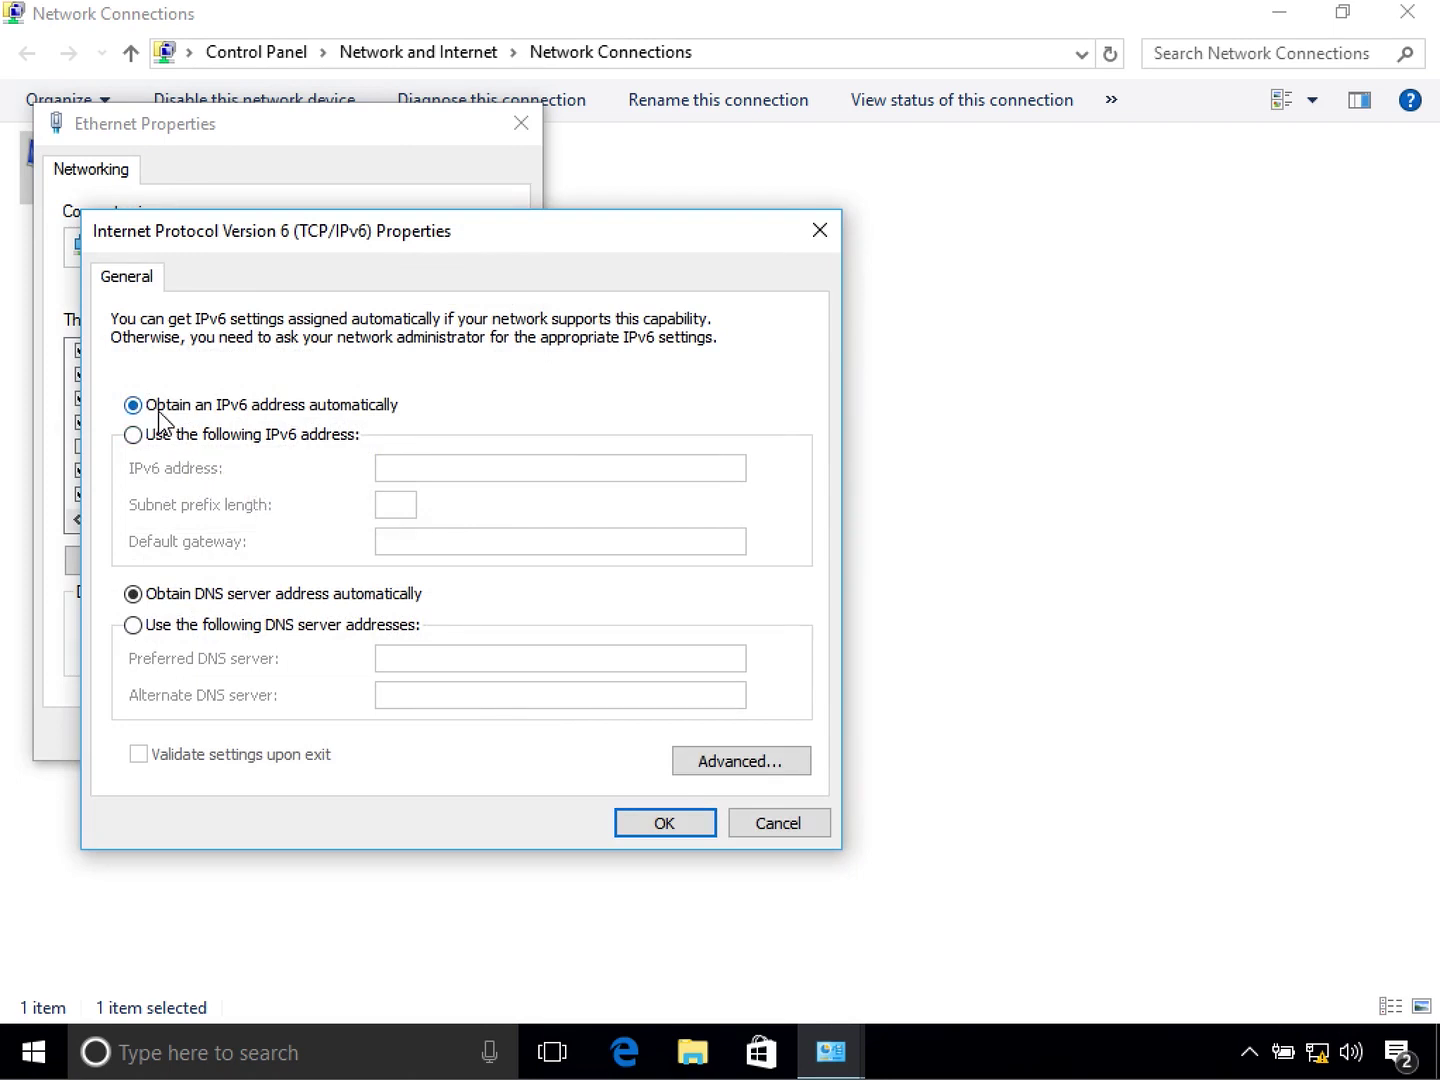
Step: Choose 'Use the following IPv6 address' so the address and DNS servers are entered manually
click(280, 447)
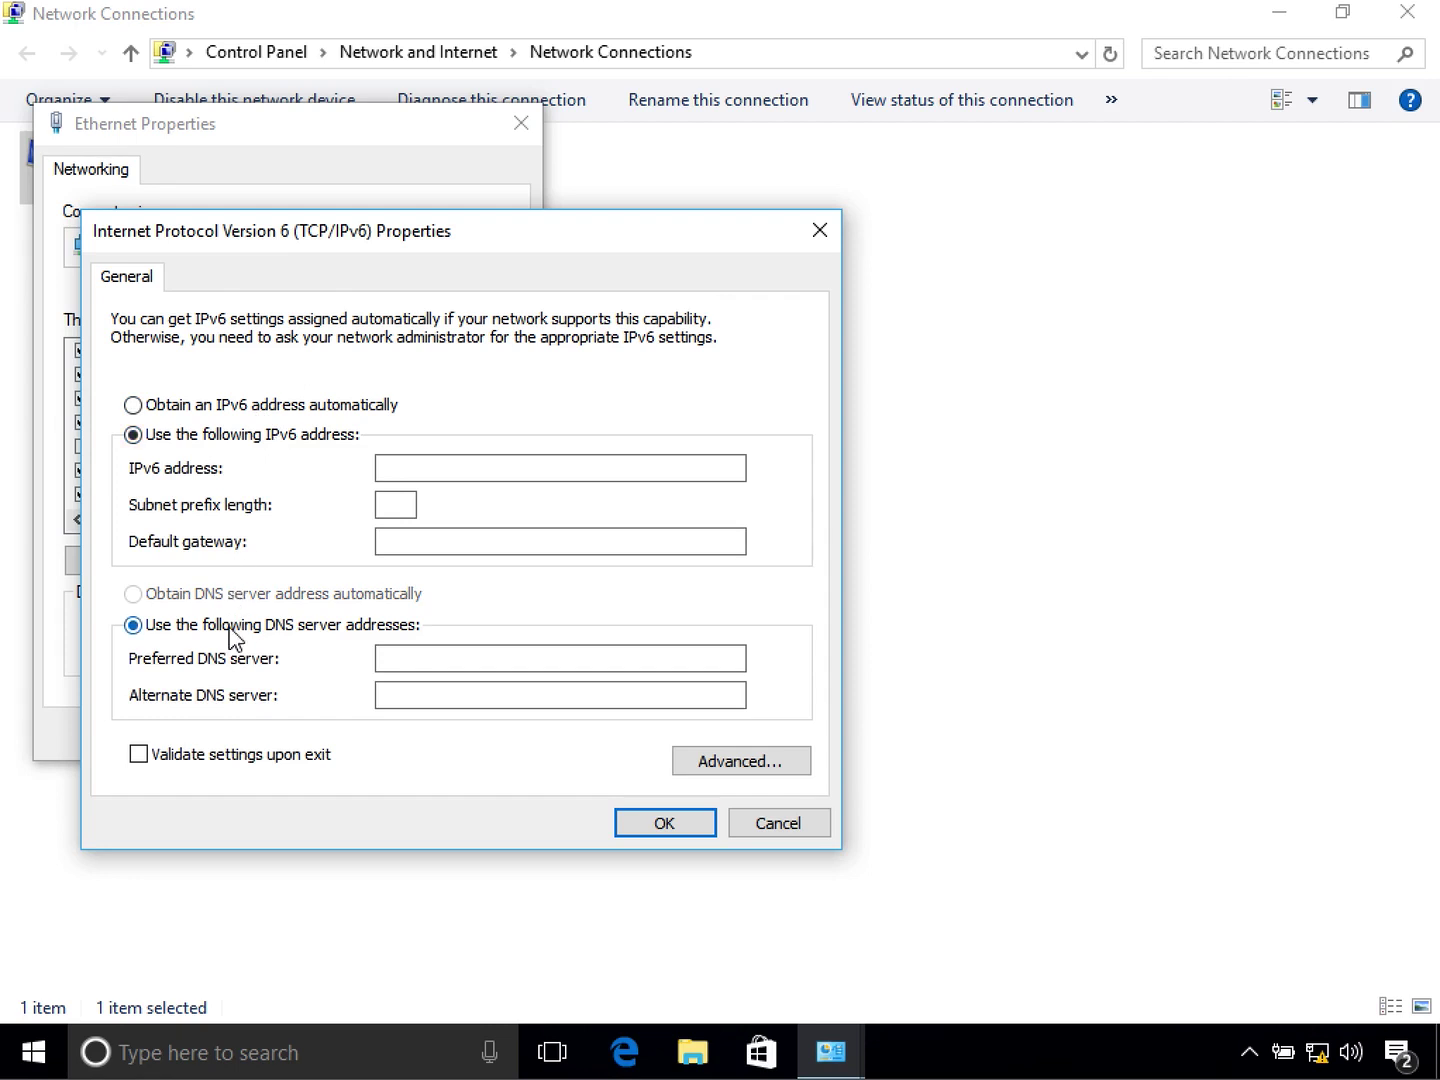
click(259, 406)
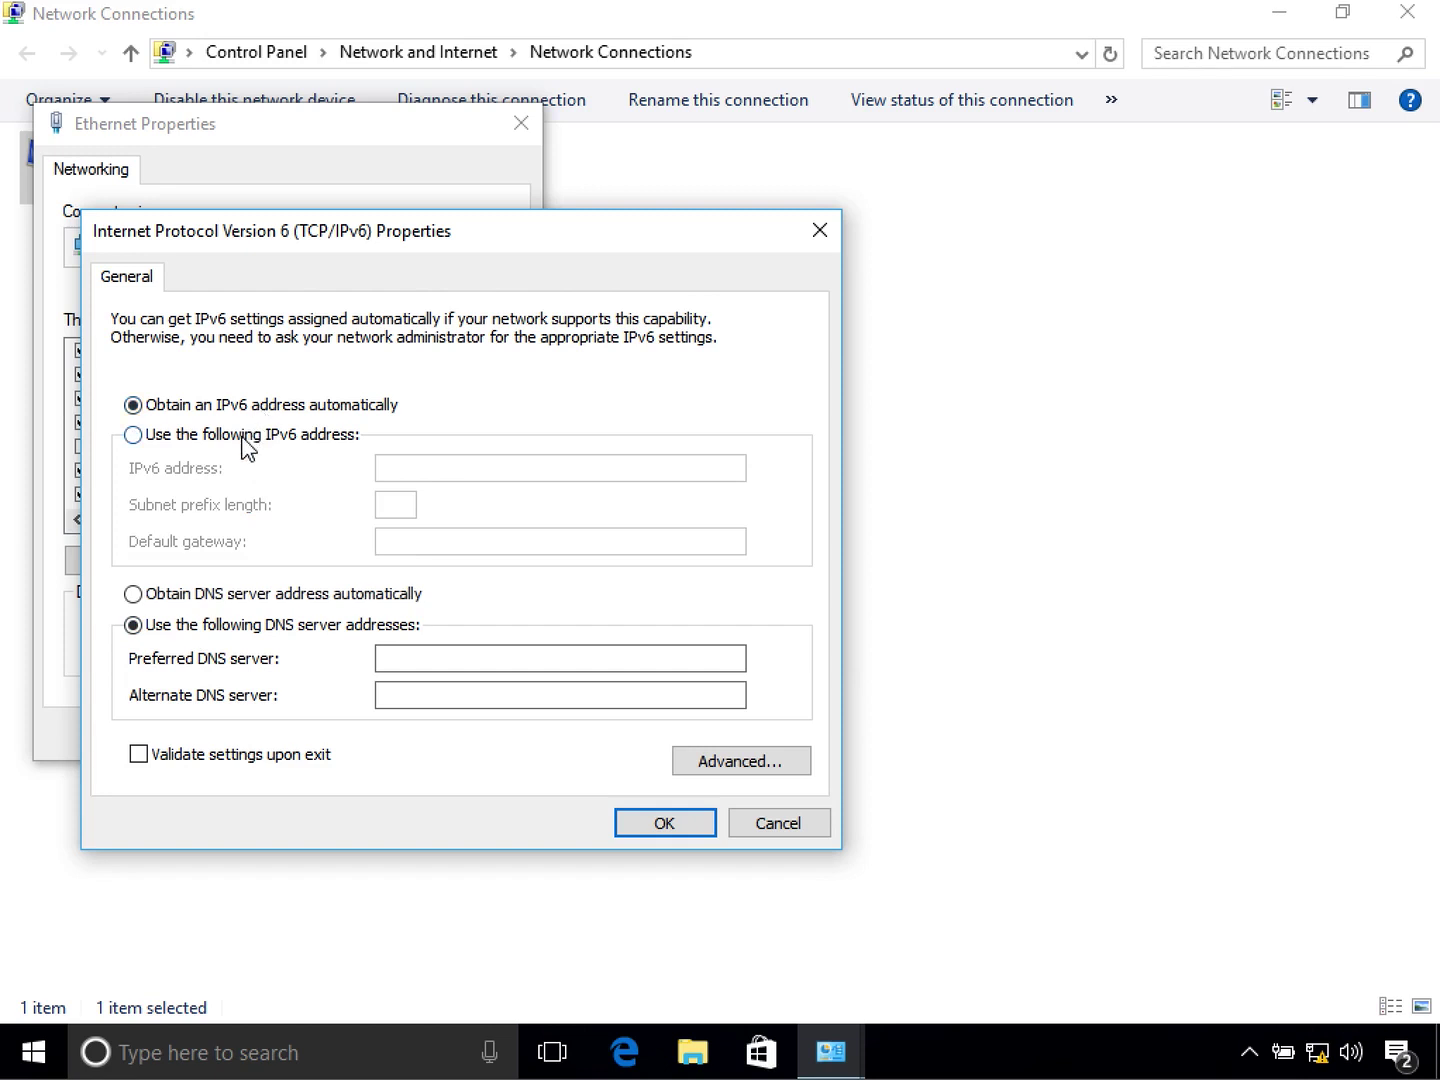
click(188, 596)
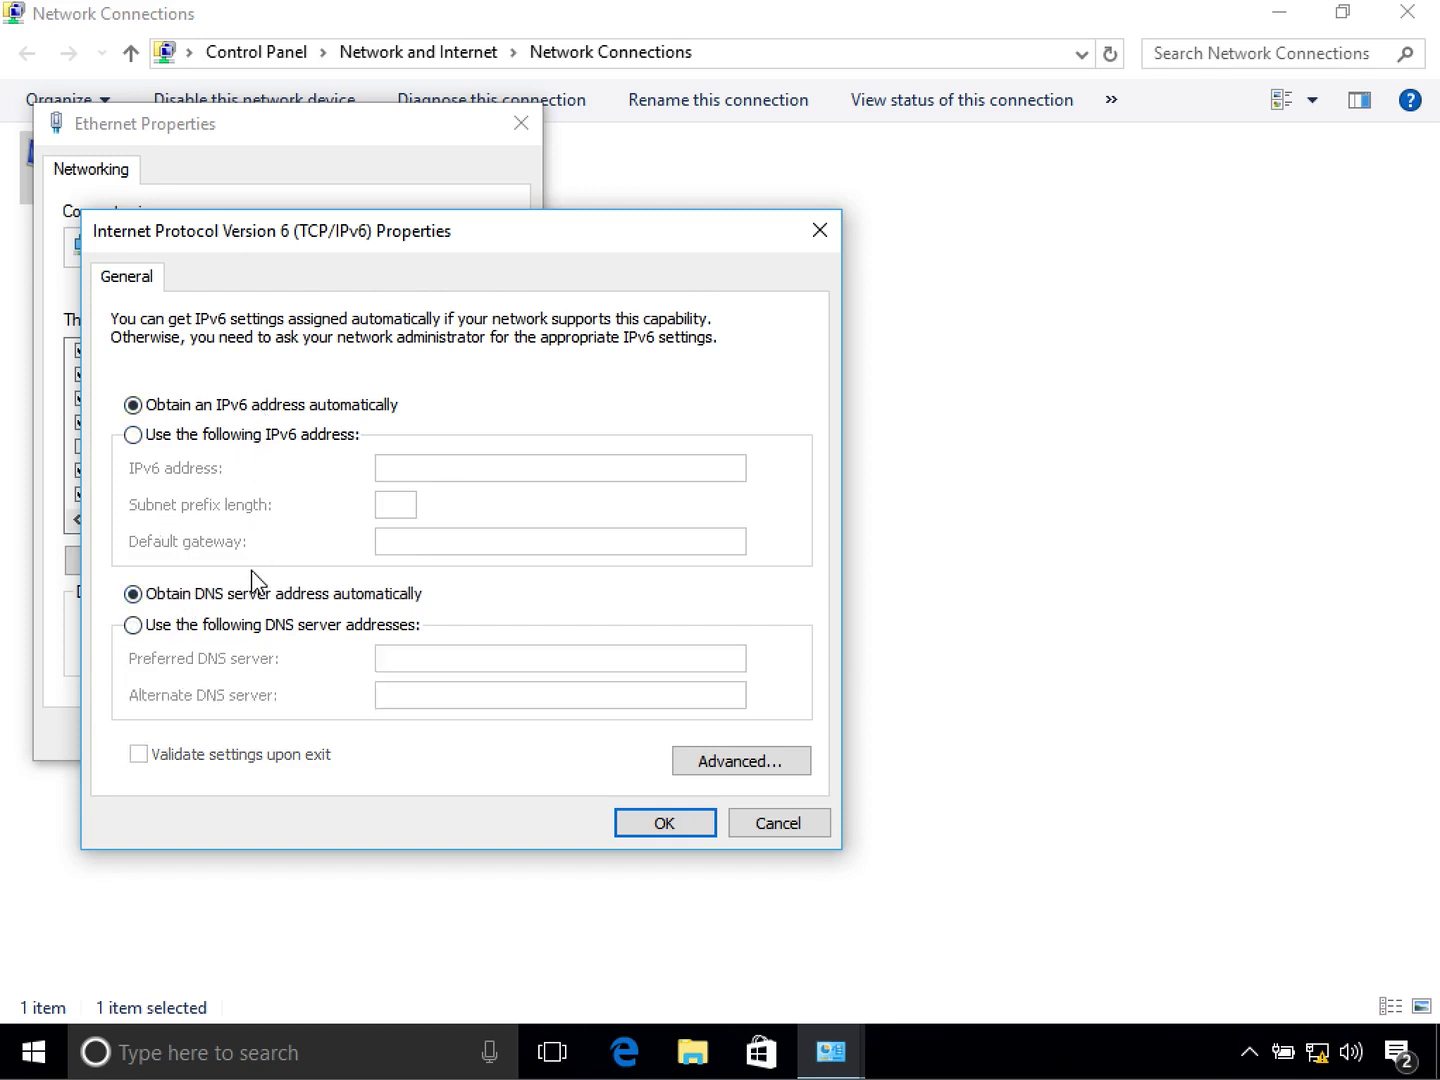
click(240, 438)
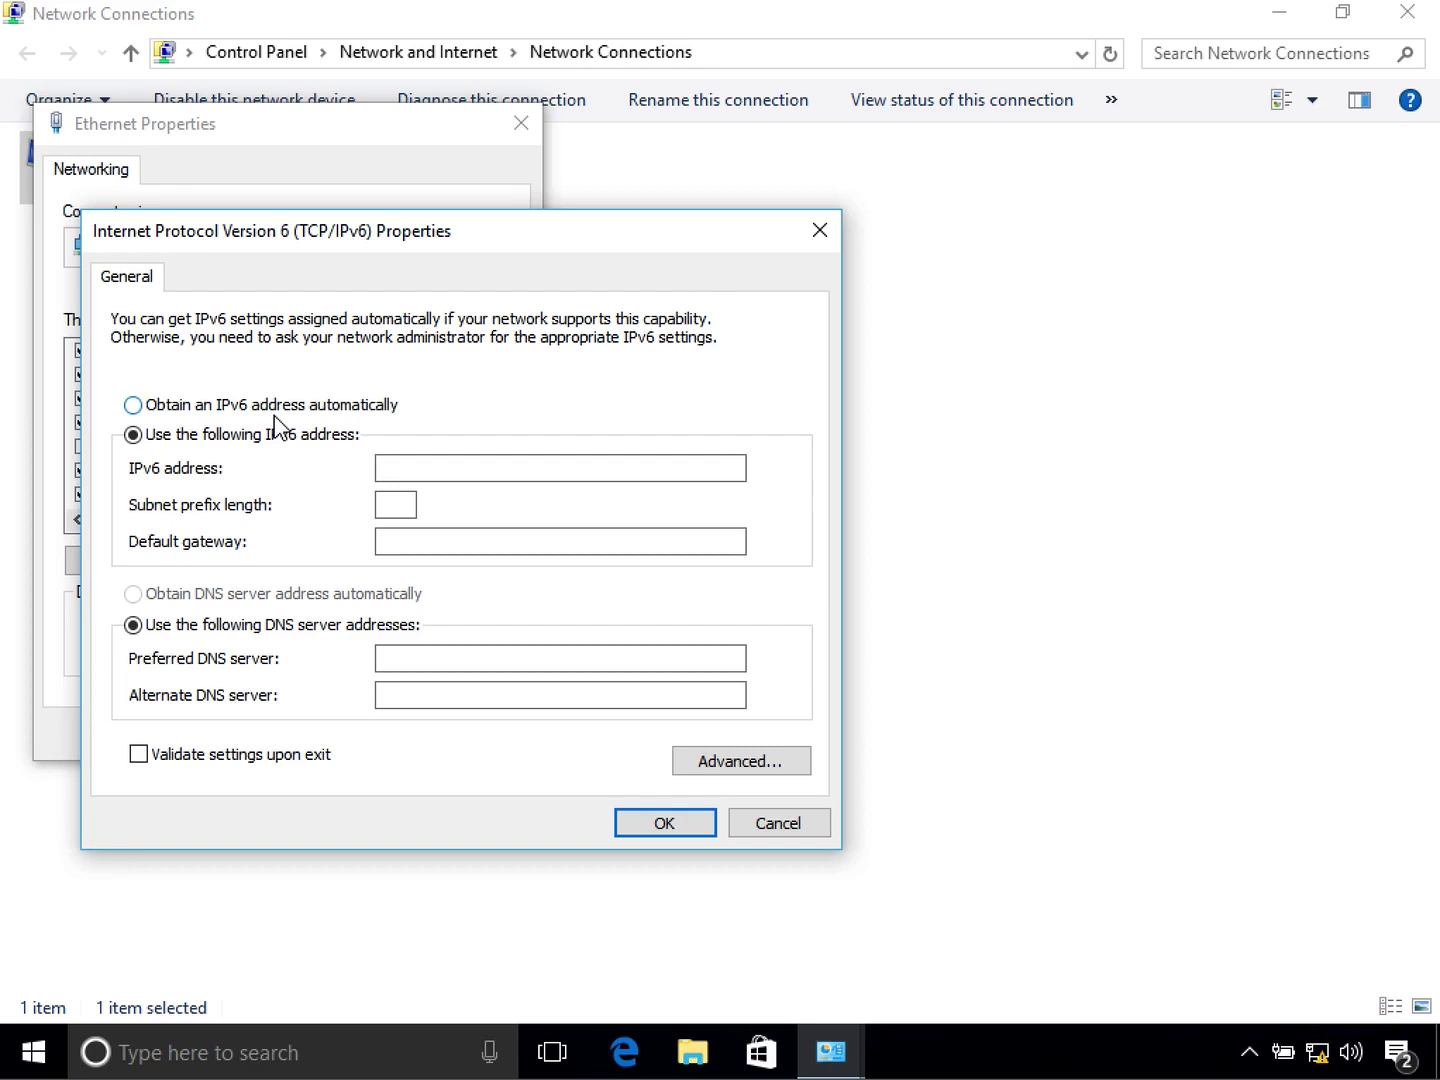
Step: Enter IPv6 address 2001:abc:1234::104 with subnet prefix length 64
click(439, 470)
text(2001:abc:1234)
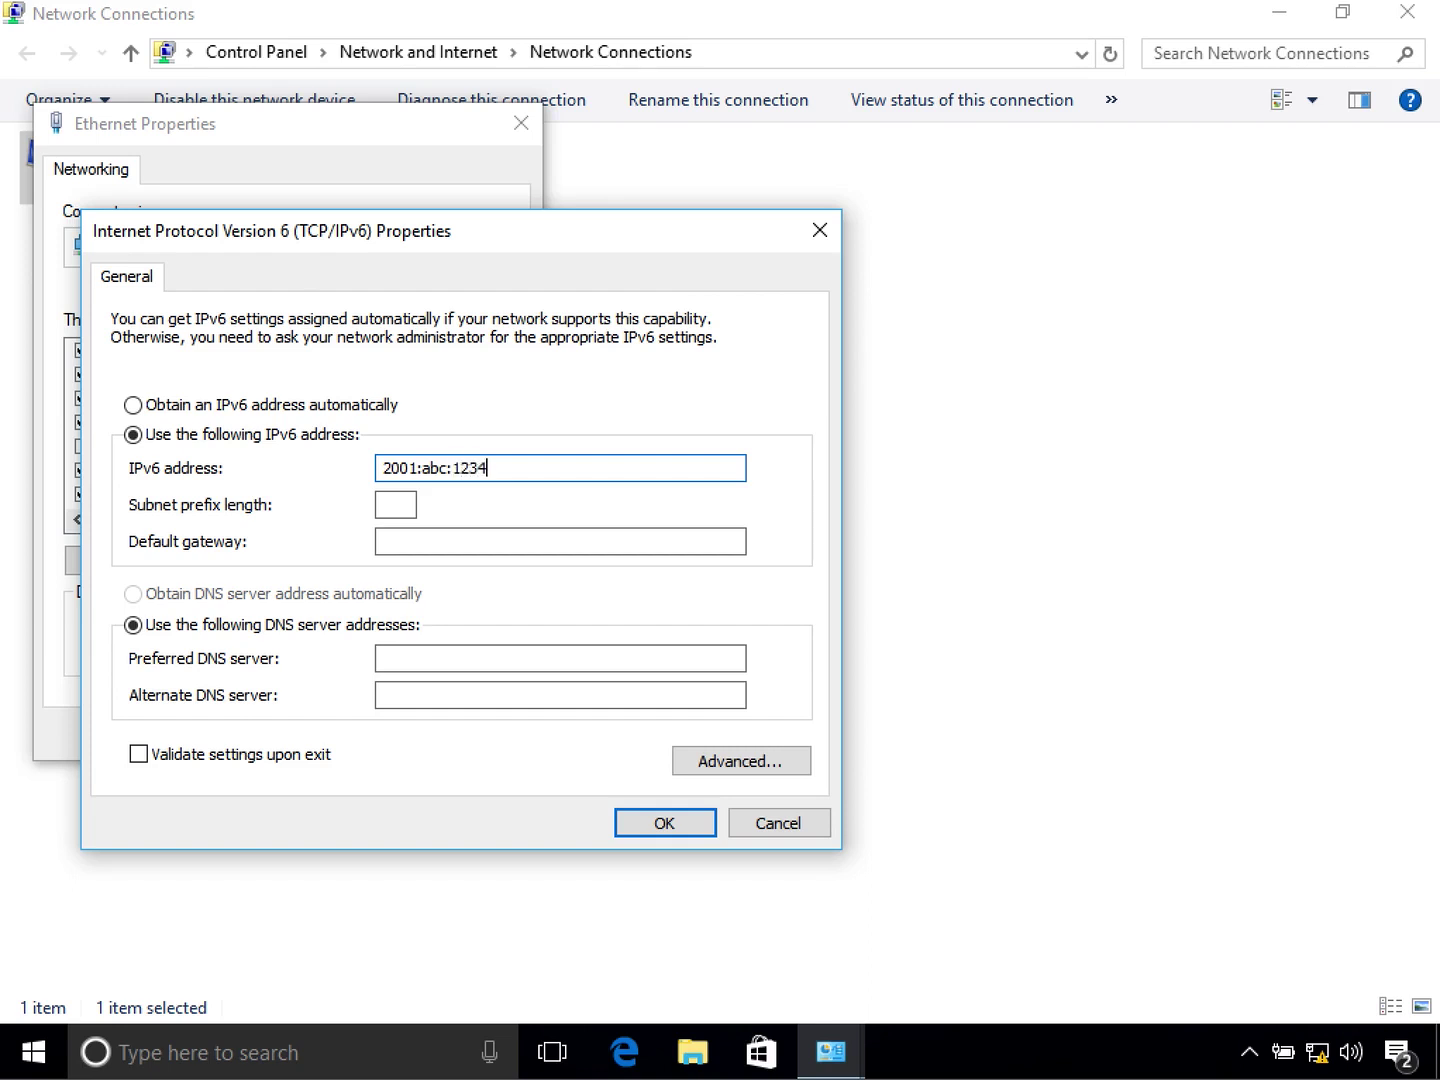
text(::105)
key(BackSpace)
text(4)
drag(545, 472, 370, 474)
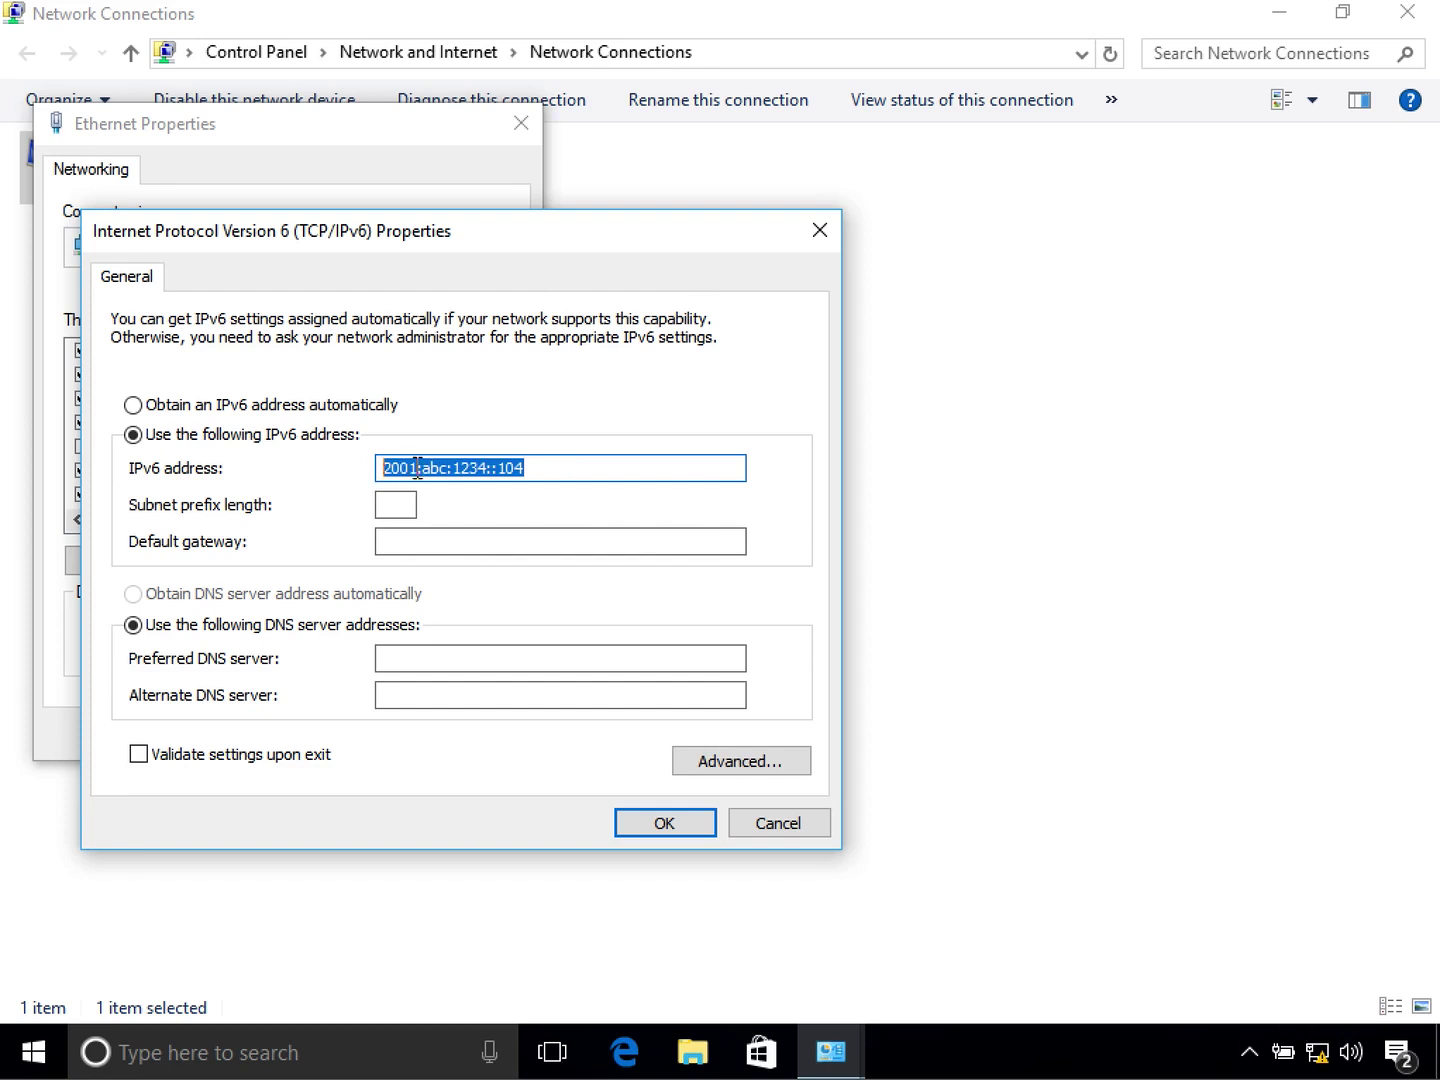
click(394, 504)
text(64)
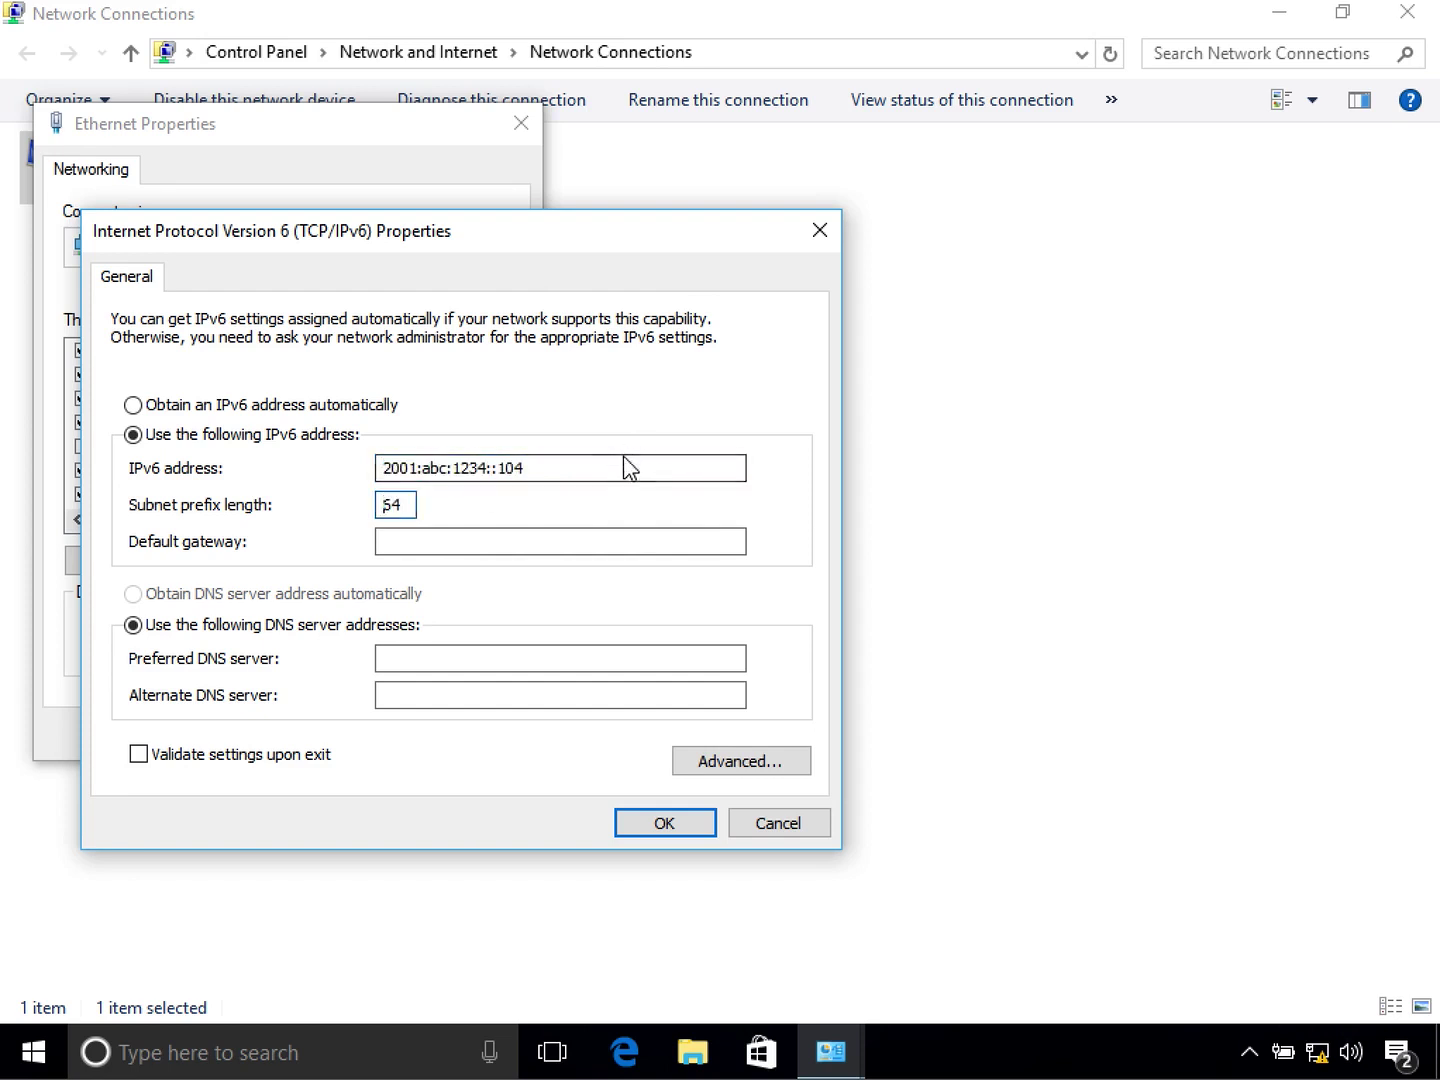
click(604, 541)
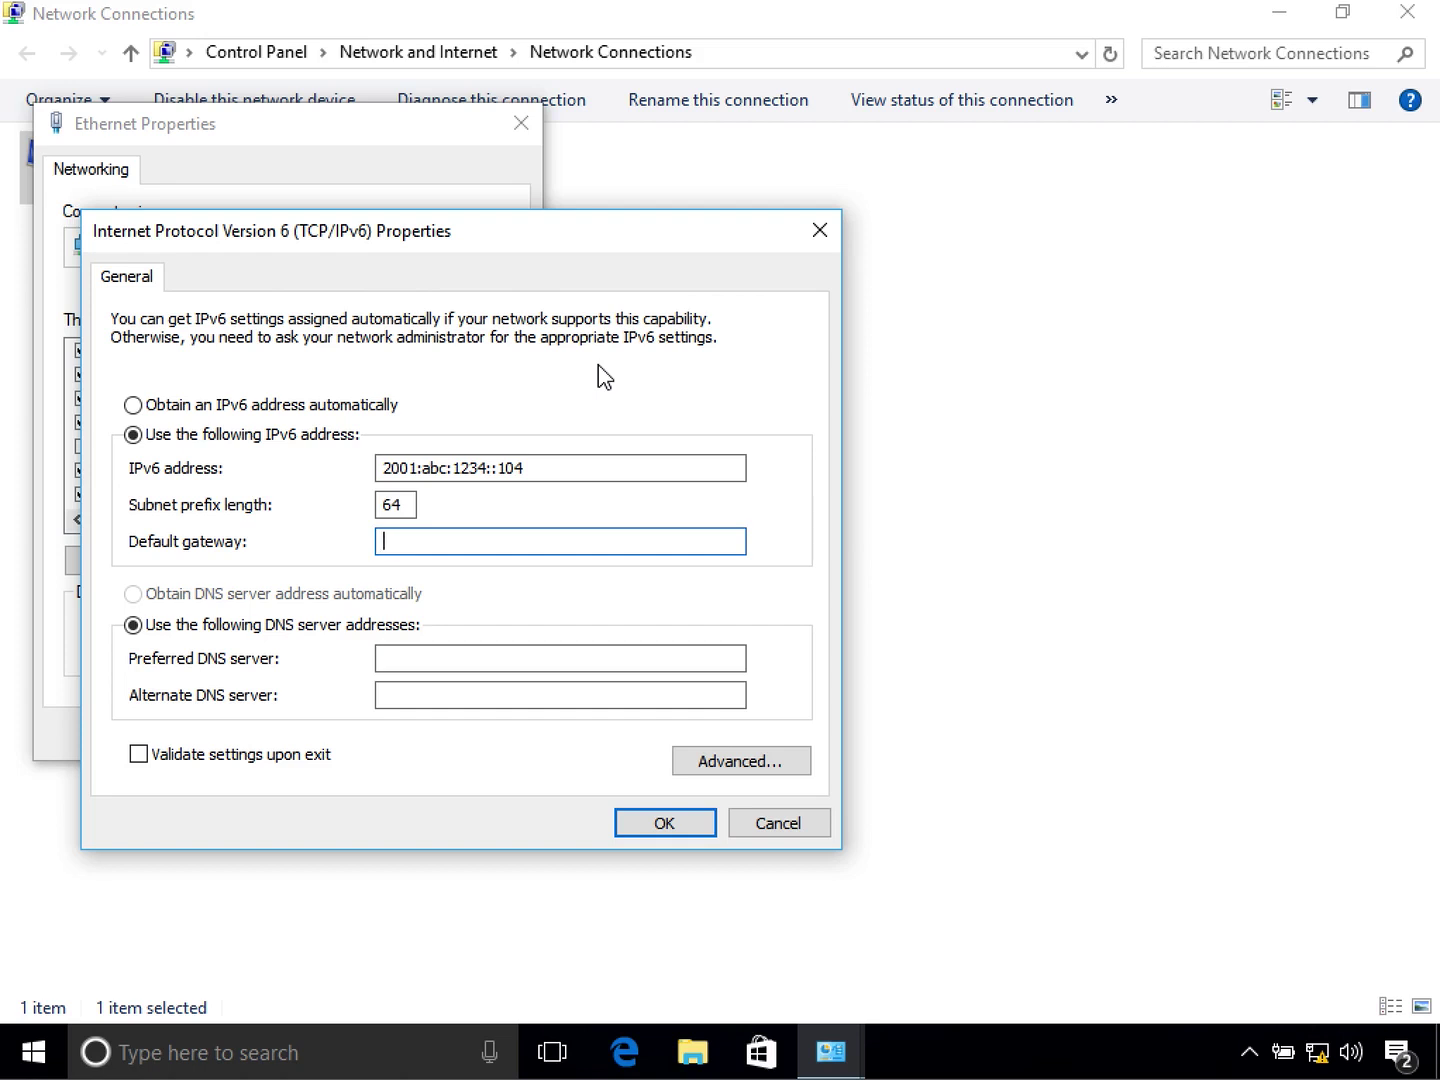
Step: Enter gateway 2001:abc:1234::1 and DNS servers 2001::2001 and 2001::2002, then confirm with OK
text(2001:abc:1234::1)
key(Tab)
key(Tab)
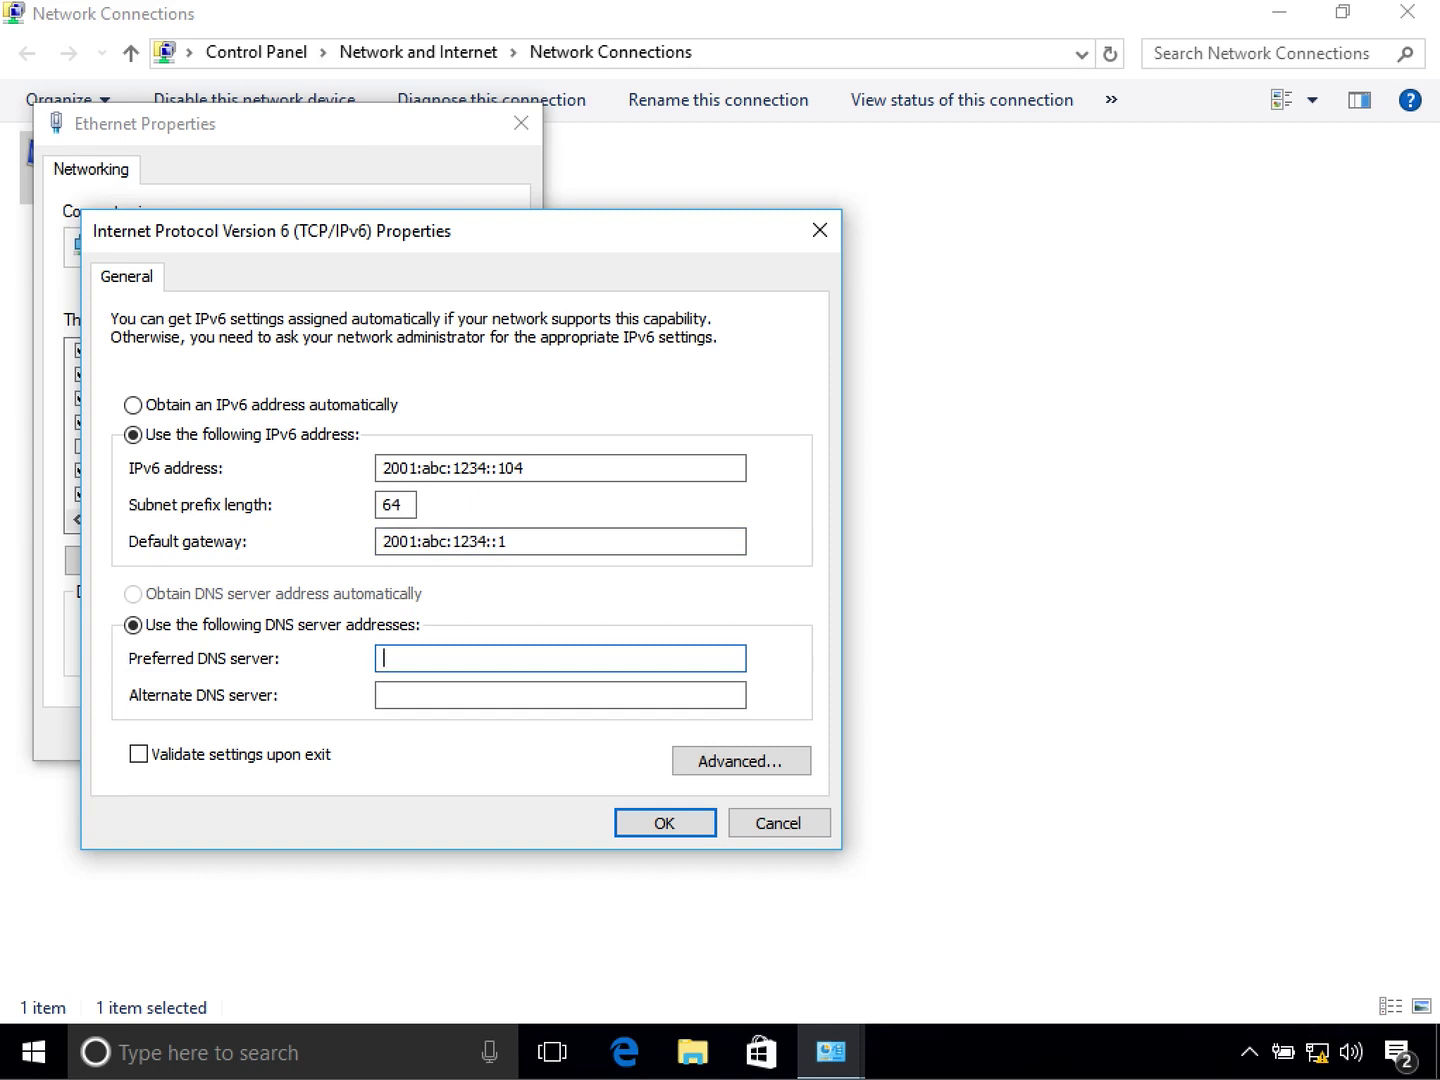
text(2001::)
text(2001)
key(Tab)
text(2001::2002)
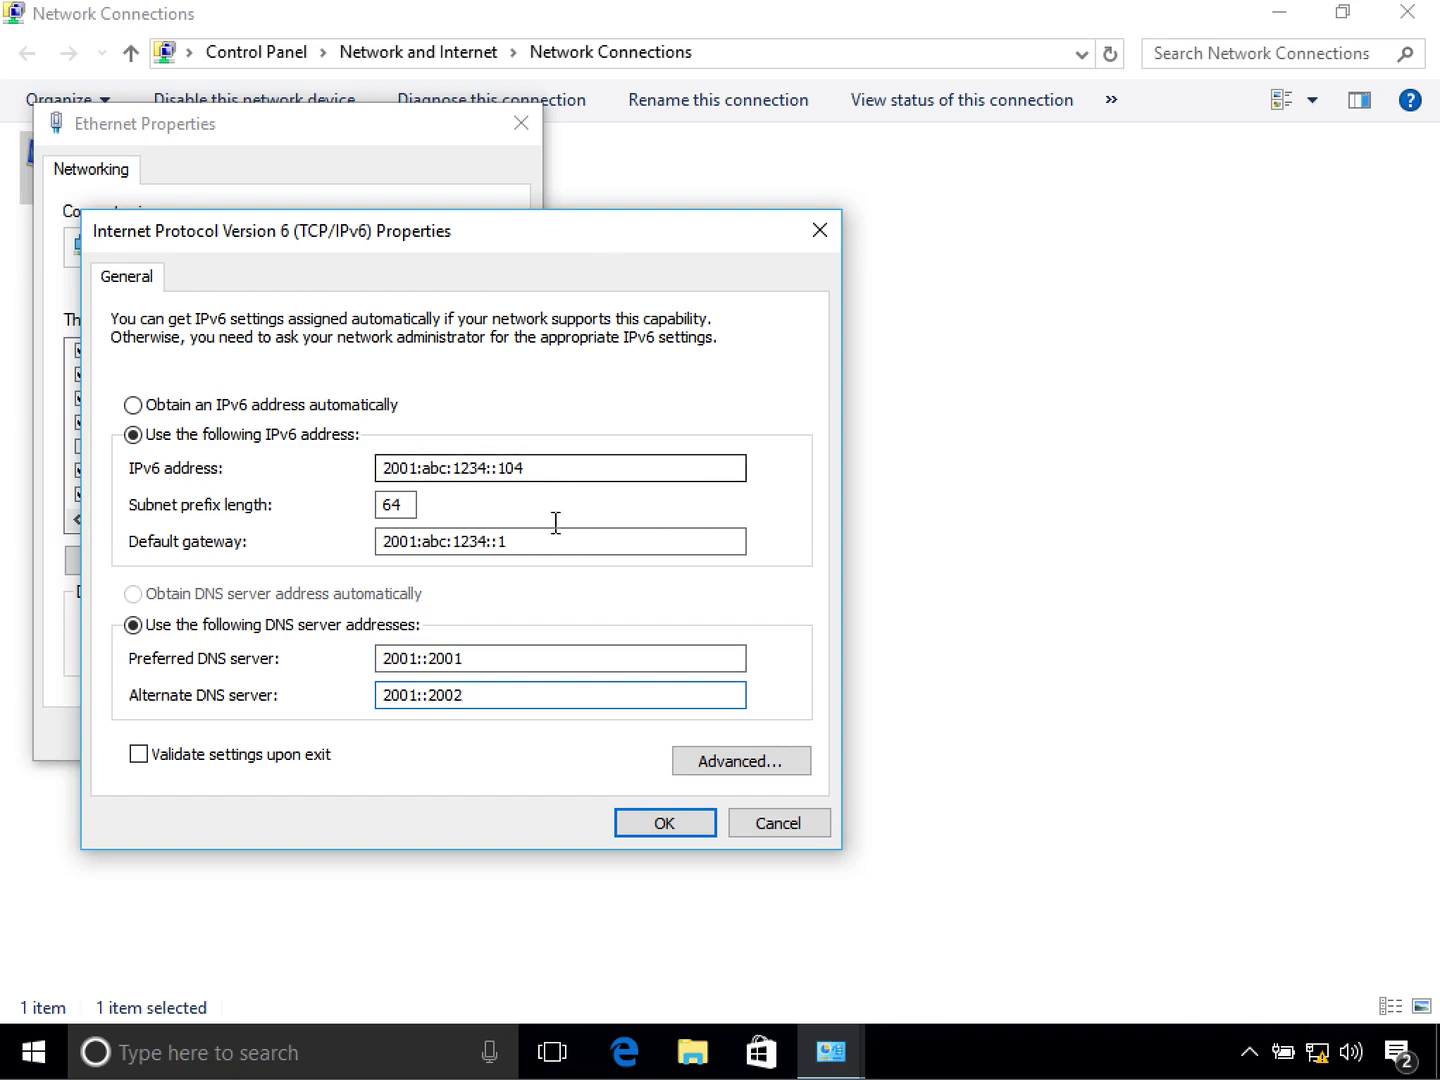
drag(484, 689, 370, 687)
drag(470, 658, 396, 663)
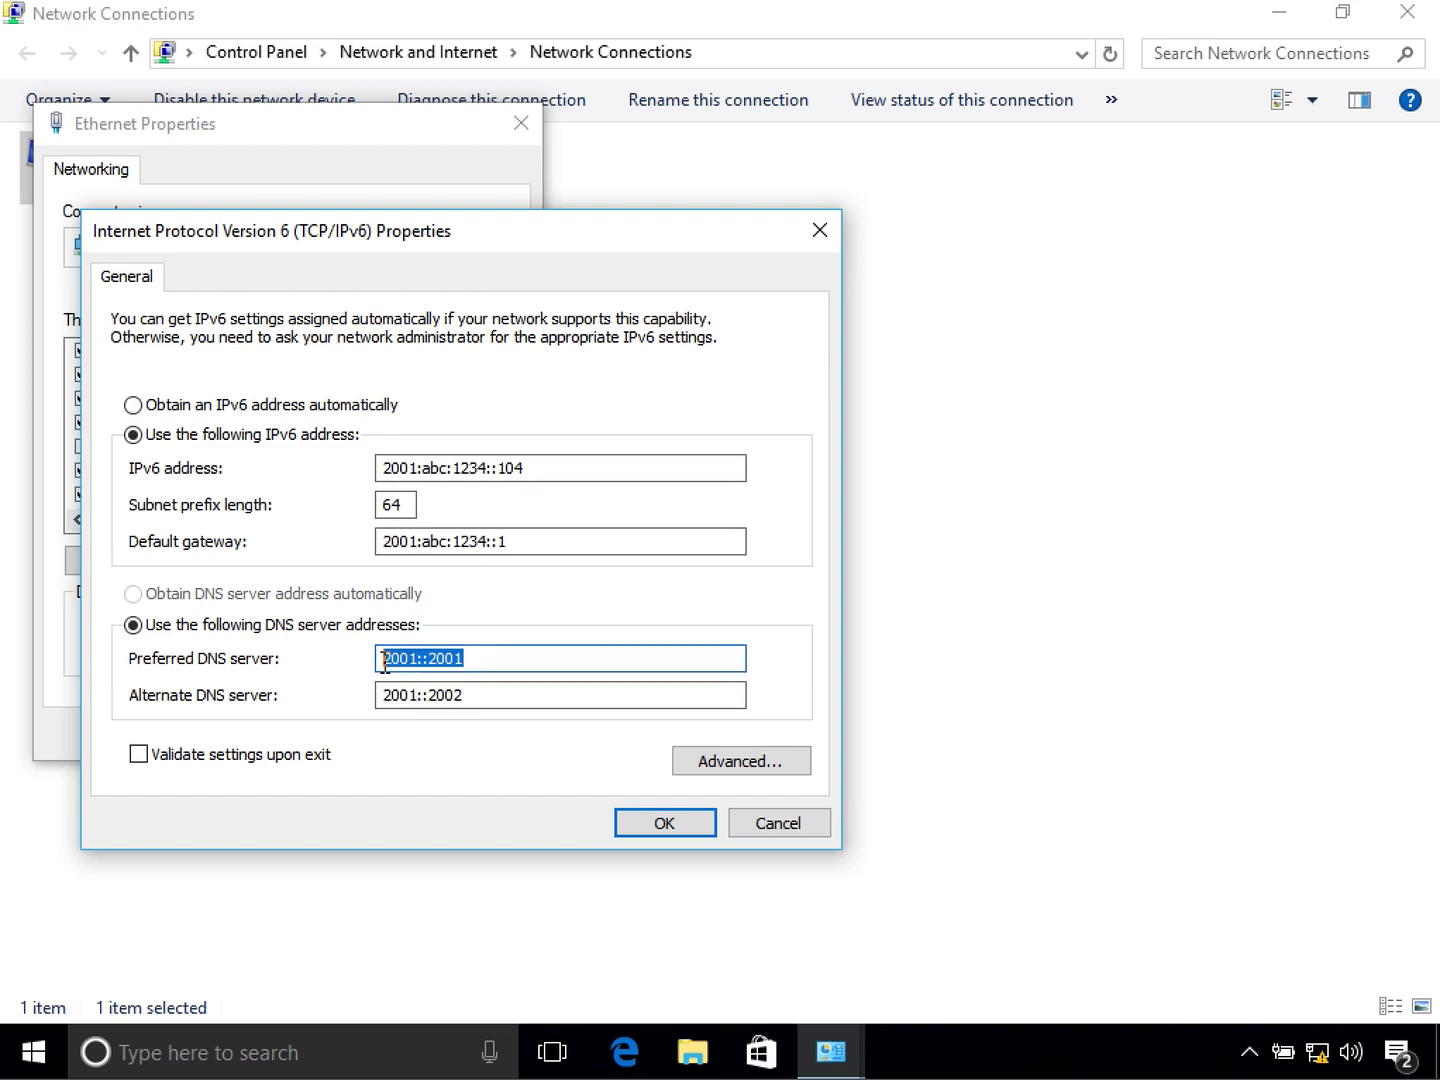
drag(482, 694, 376, 704)
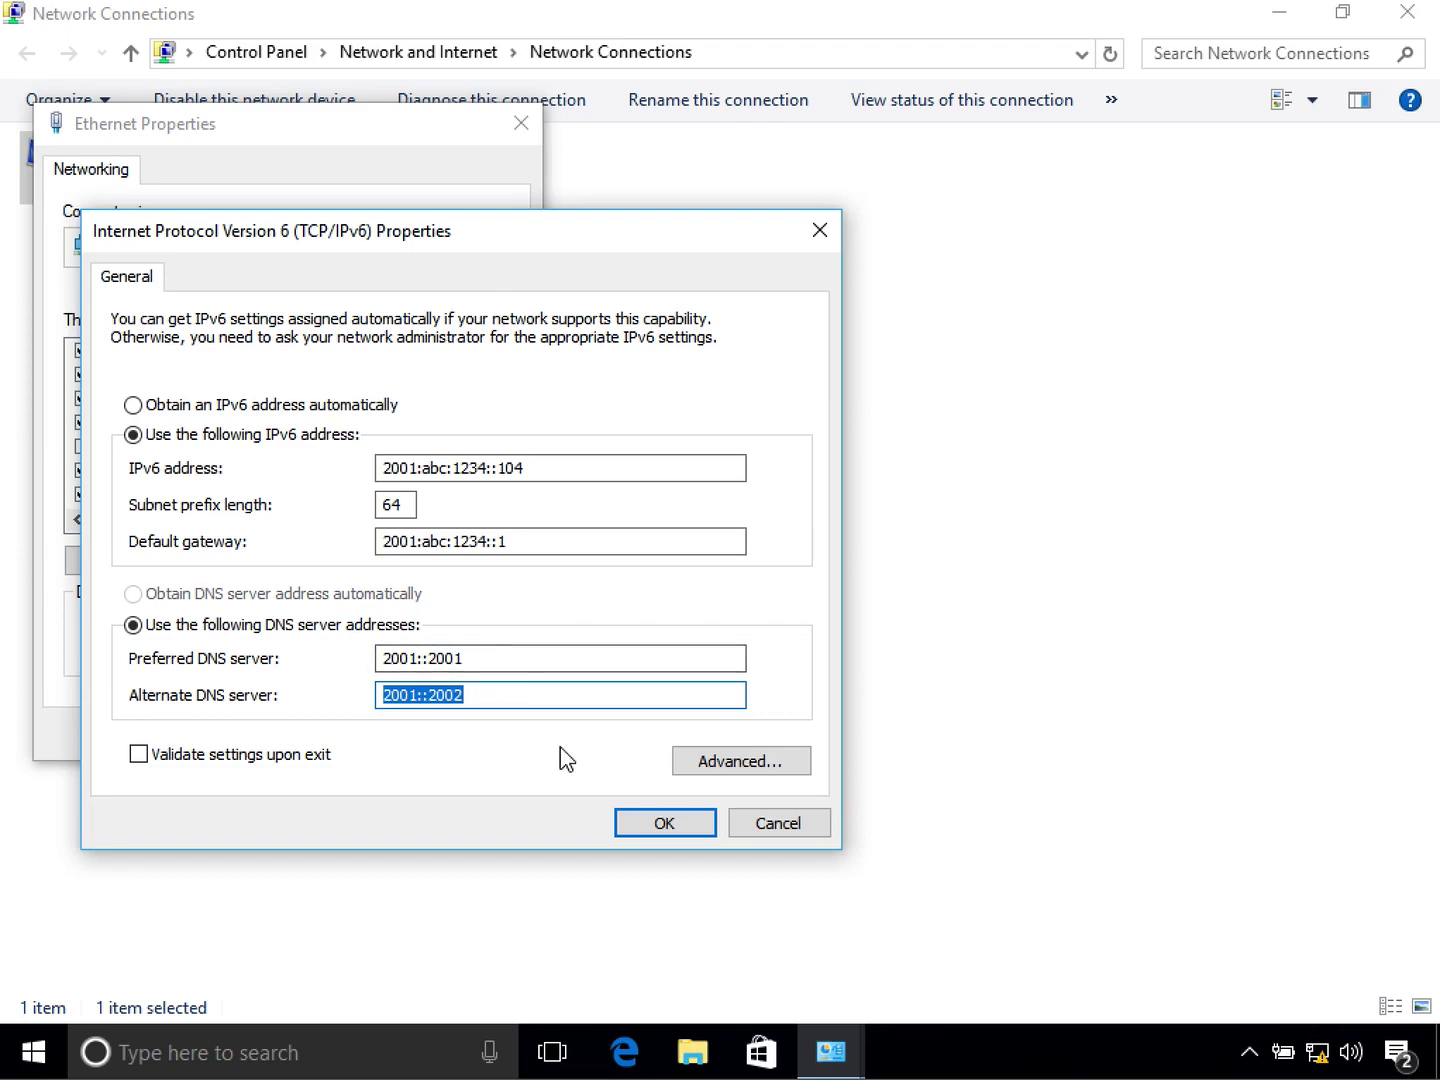
click(647, 826)
Step: Close Ethernet Properties, then open Command Prompt via 'cmd' search and run ipconfig
click(395, 740)
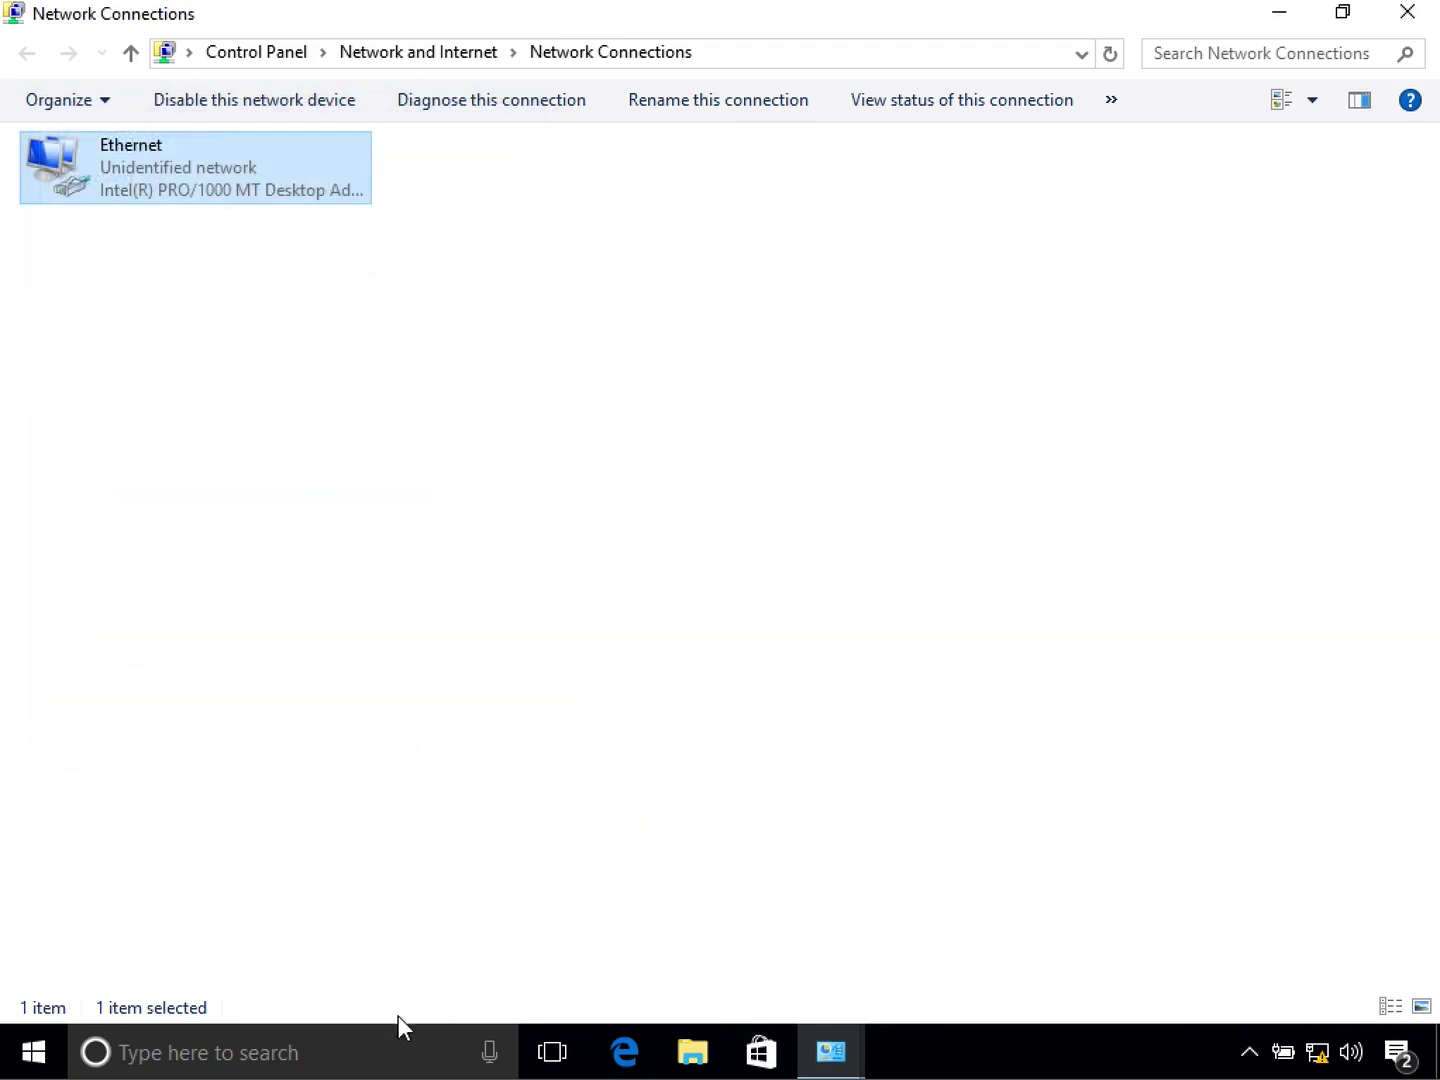
click(378, 1035)
text(cmd)
key(Return)
text(ipconfig)
key(Return)
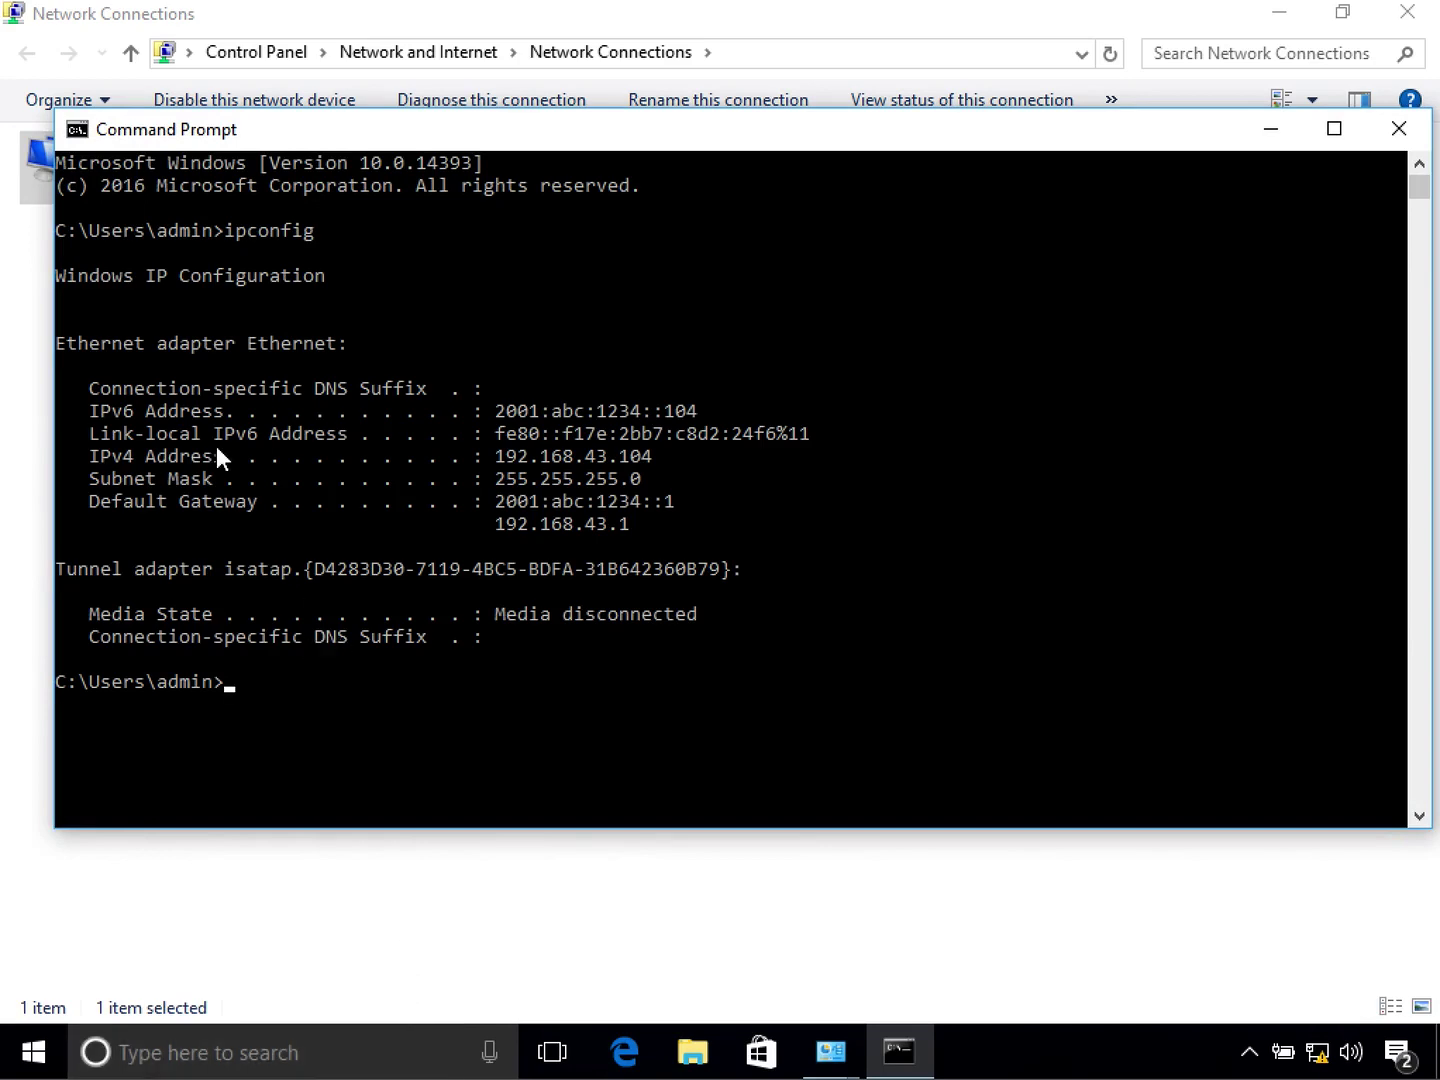
Step: Highlight IPv6 address 2001:abc:1234::104, IPv4 192.168.43.104 and both default gateways in the output
drag(95, 404, 210, 415)
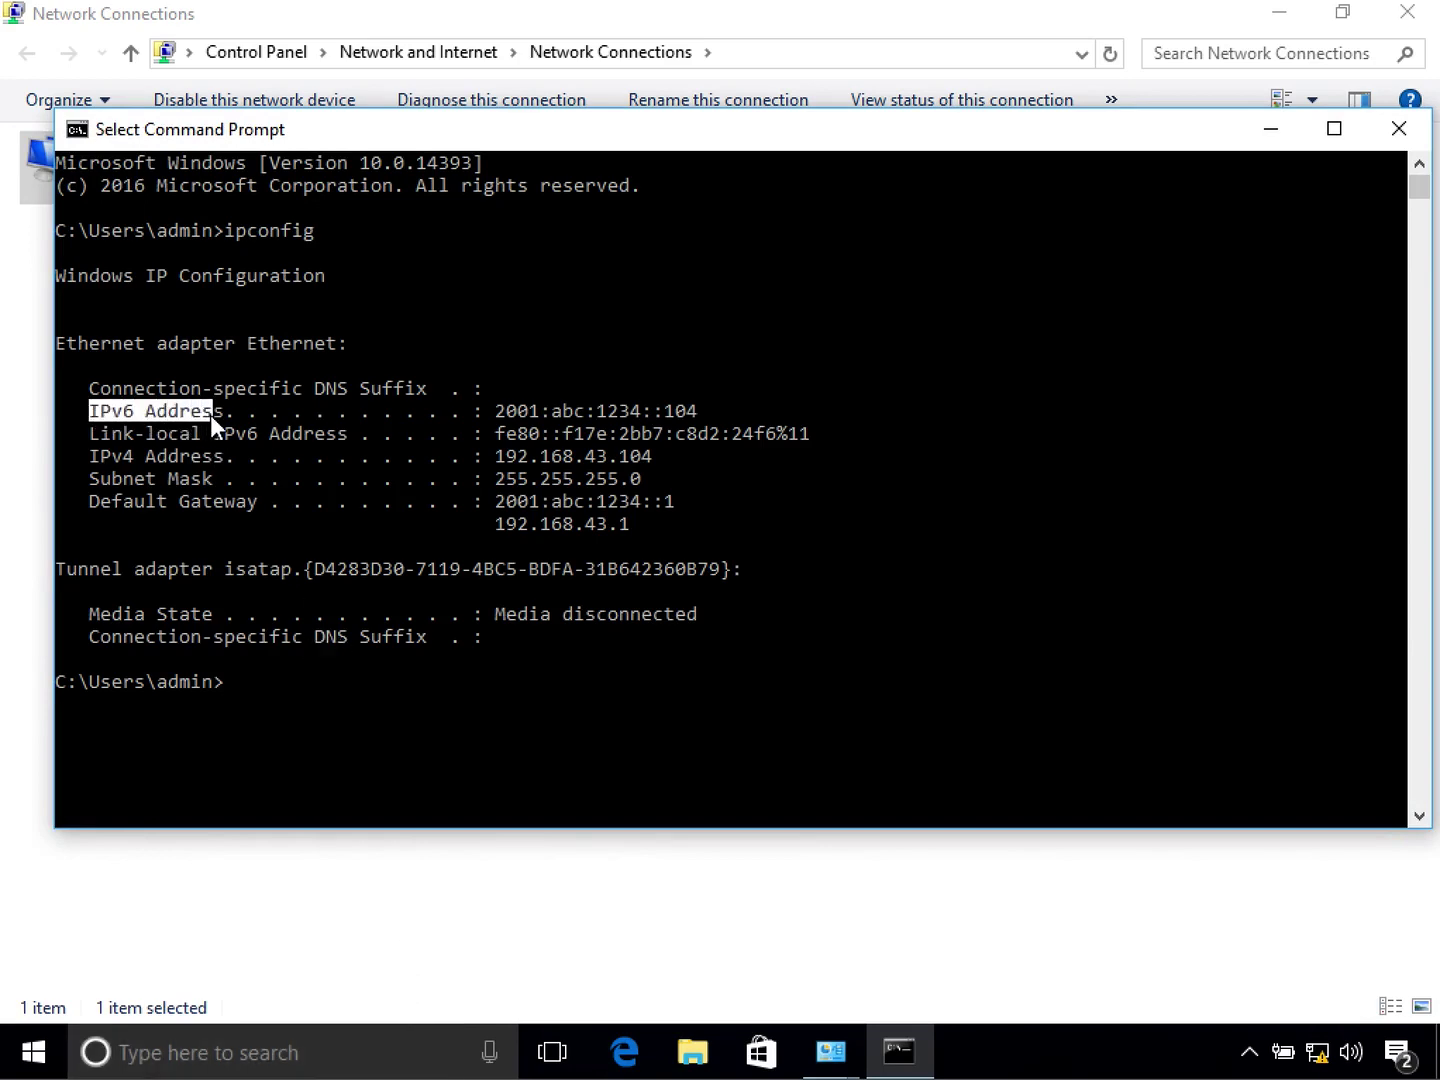
drag(496, 410, 706, 409)
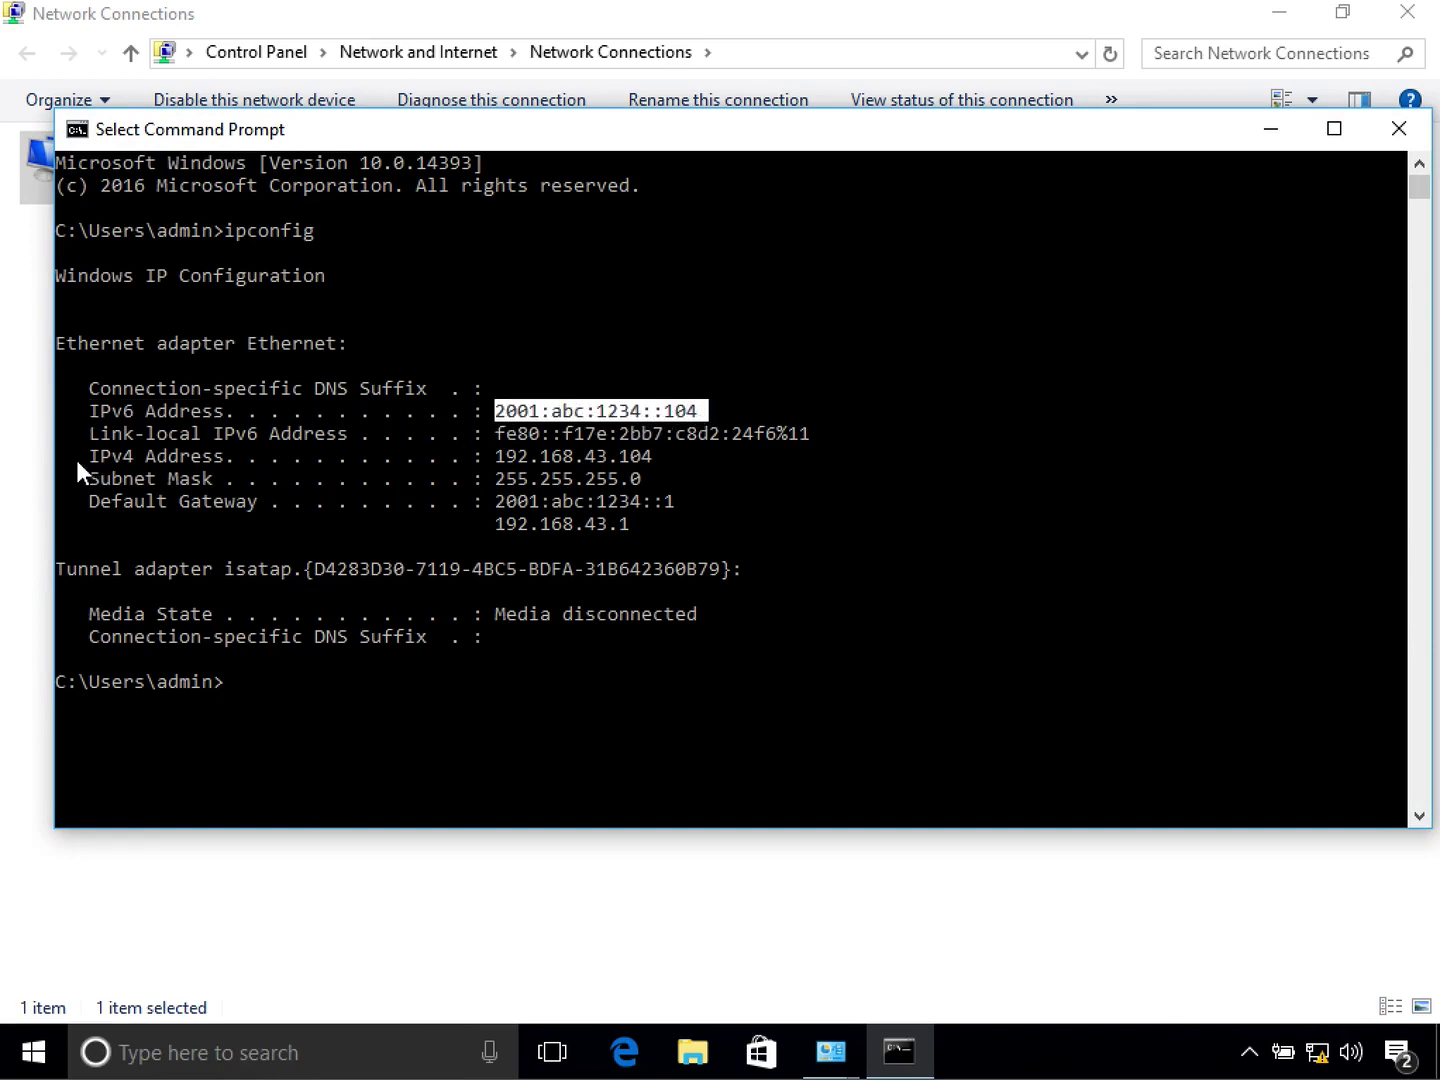
drag(88, 456, 164, 458)
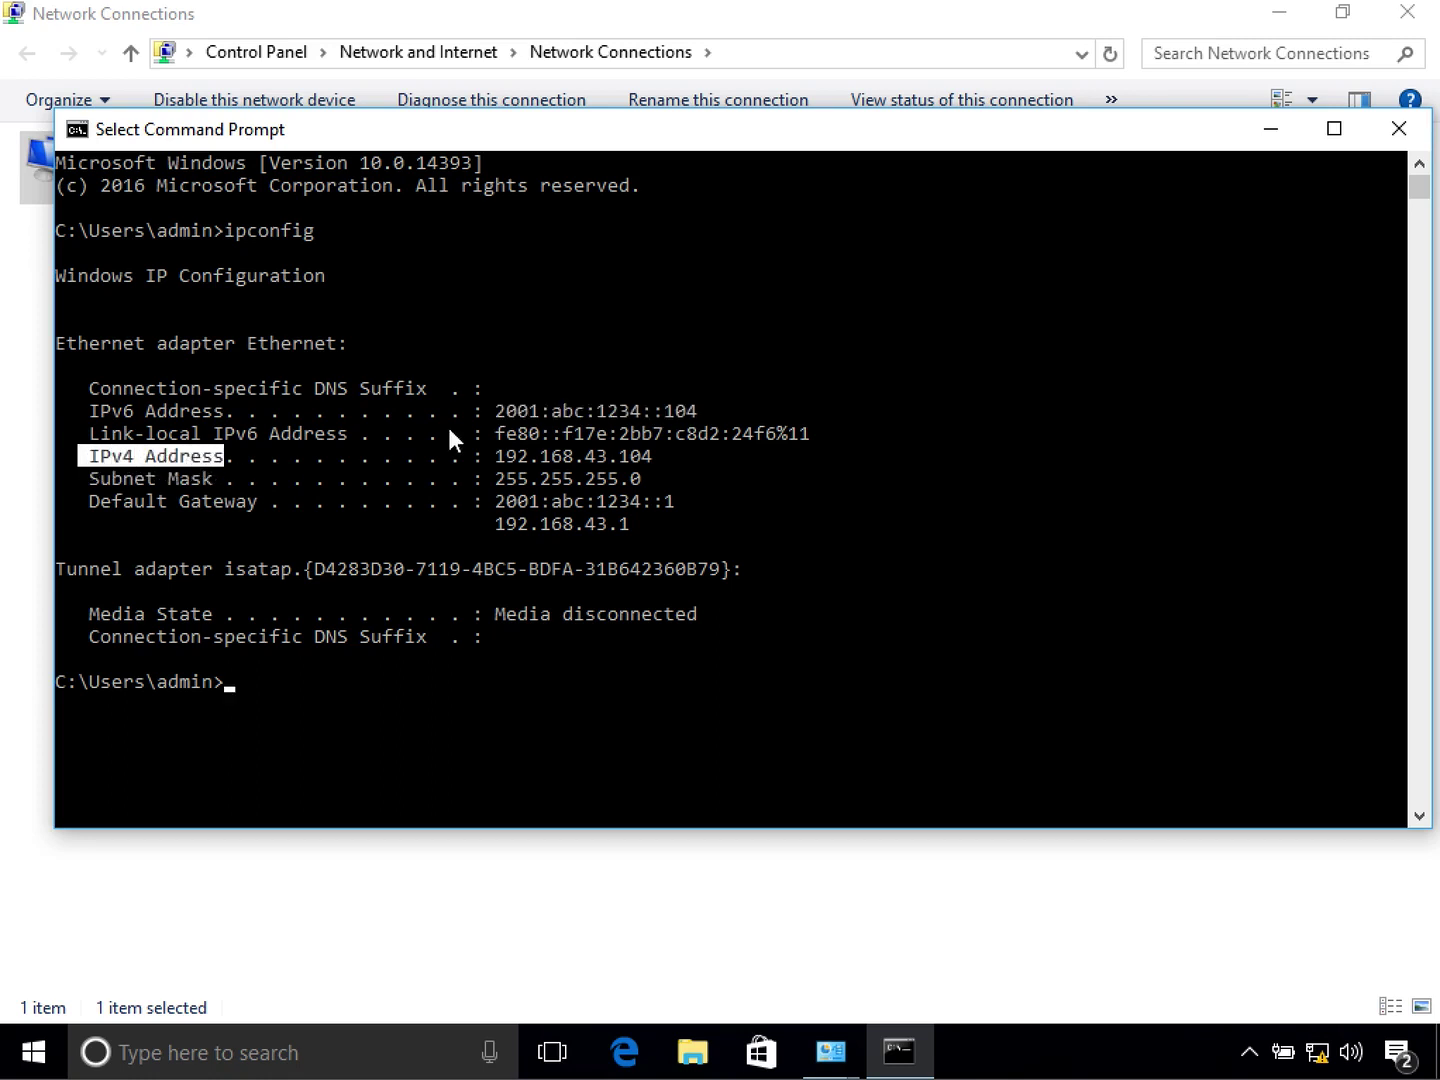
drag(489, 456, 646, 450)
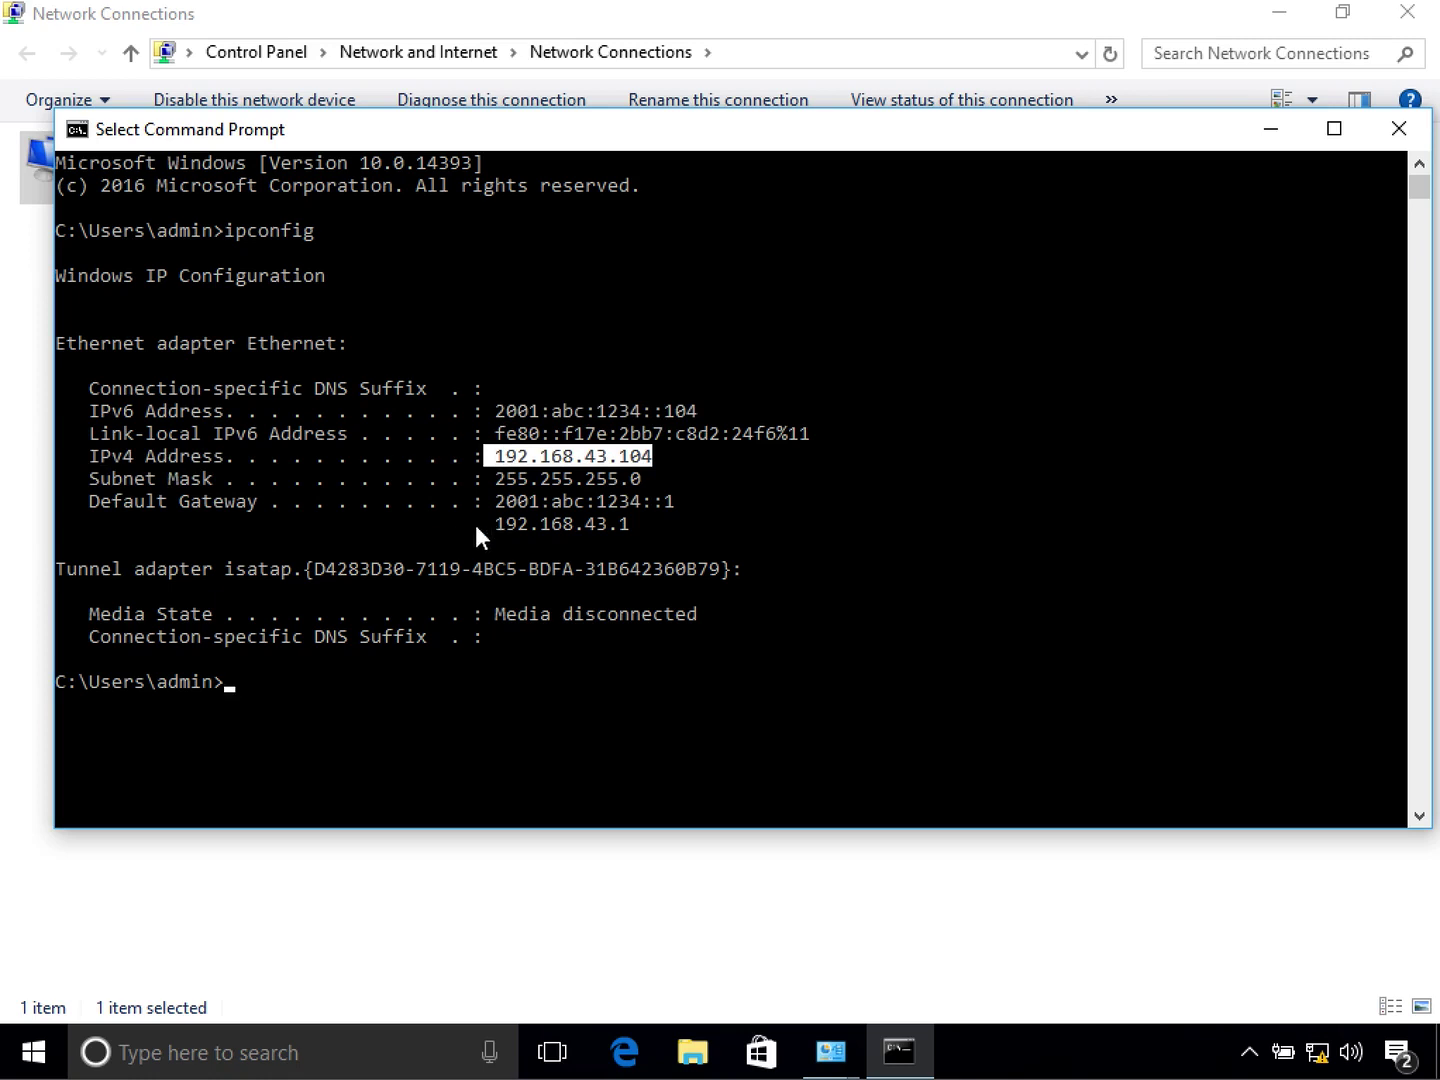
click(93, 501)
drag(93, 502, 248, 505)
drag(497, 521, 618, 521)
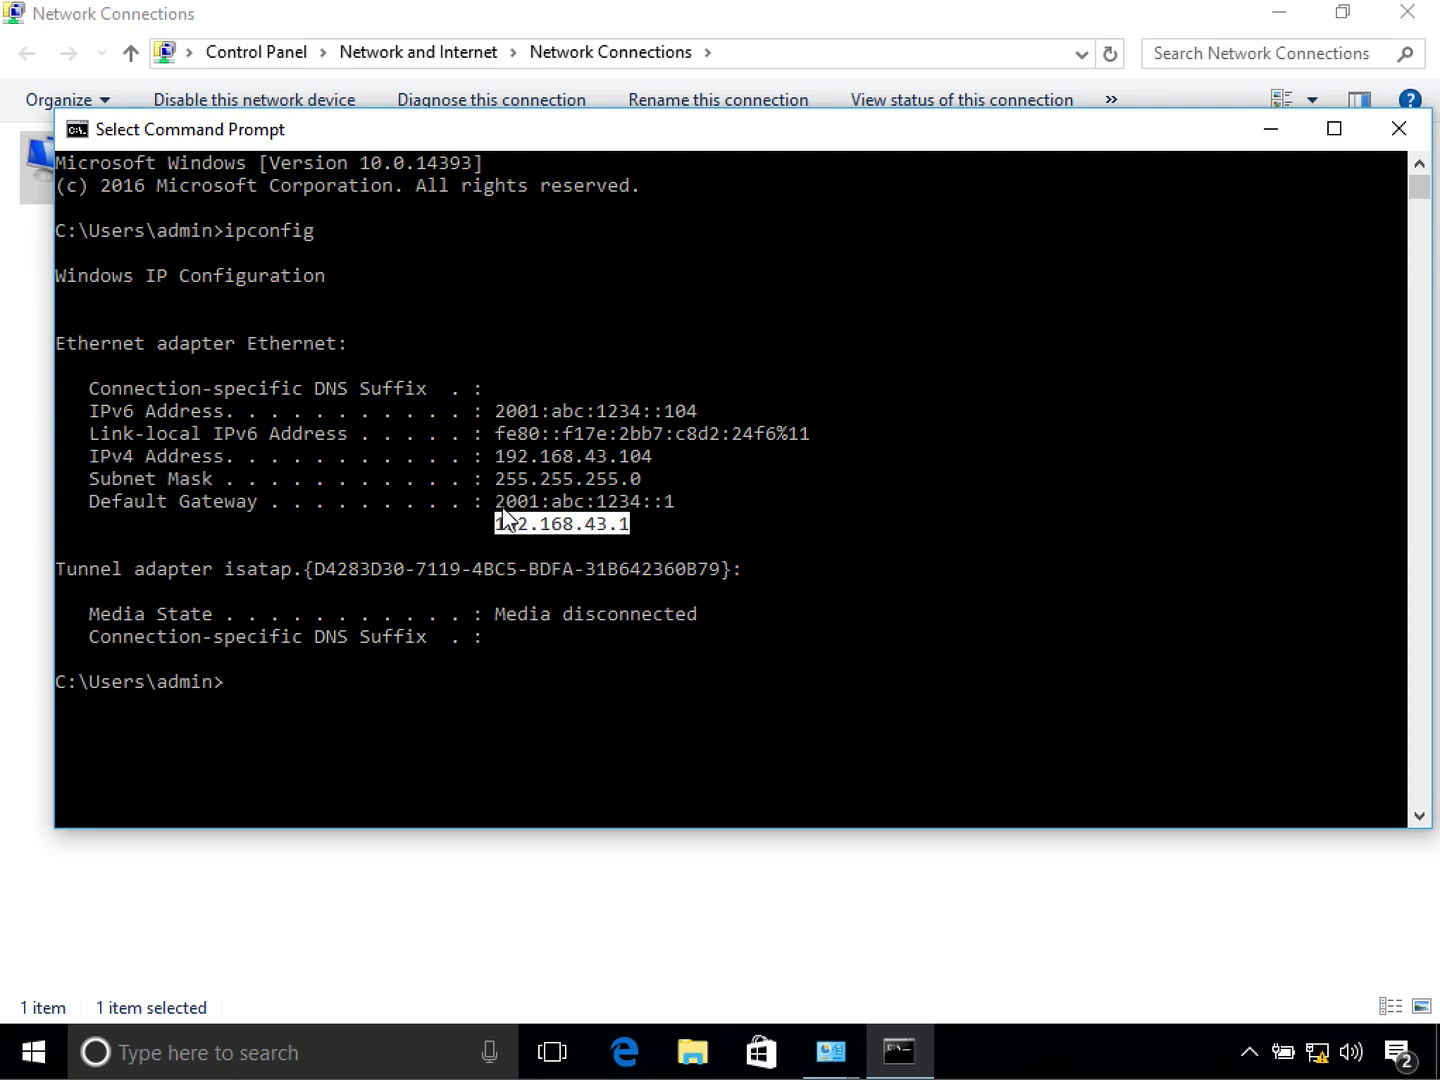
drag(487, 501, 677, 501)
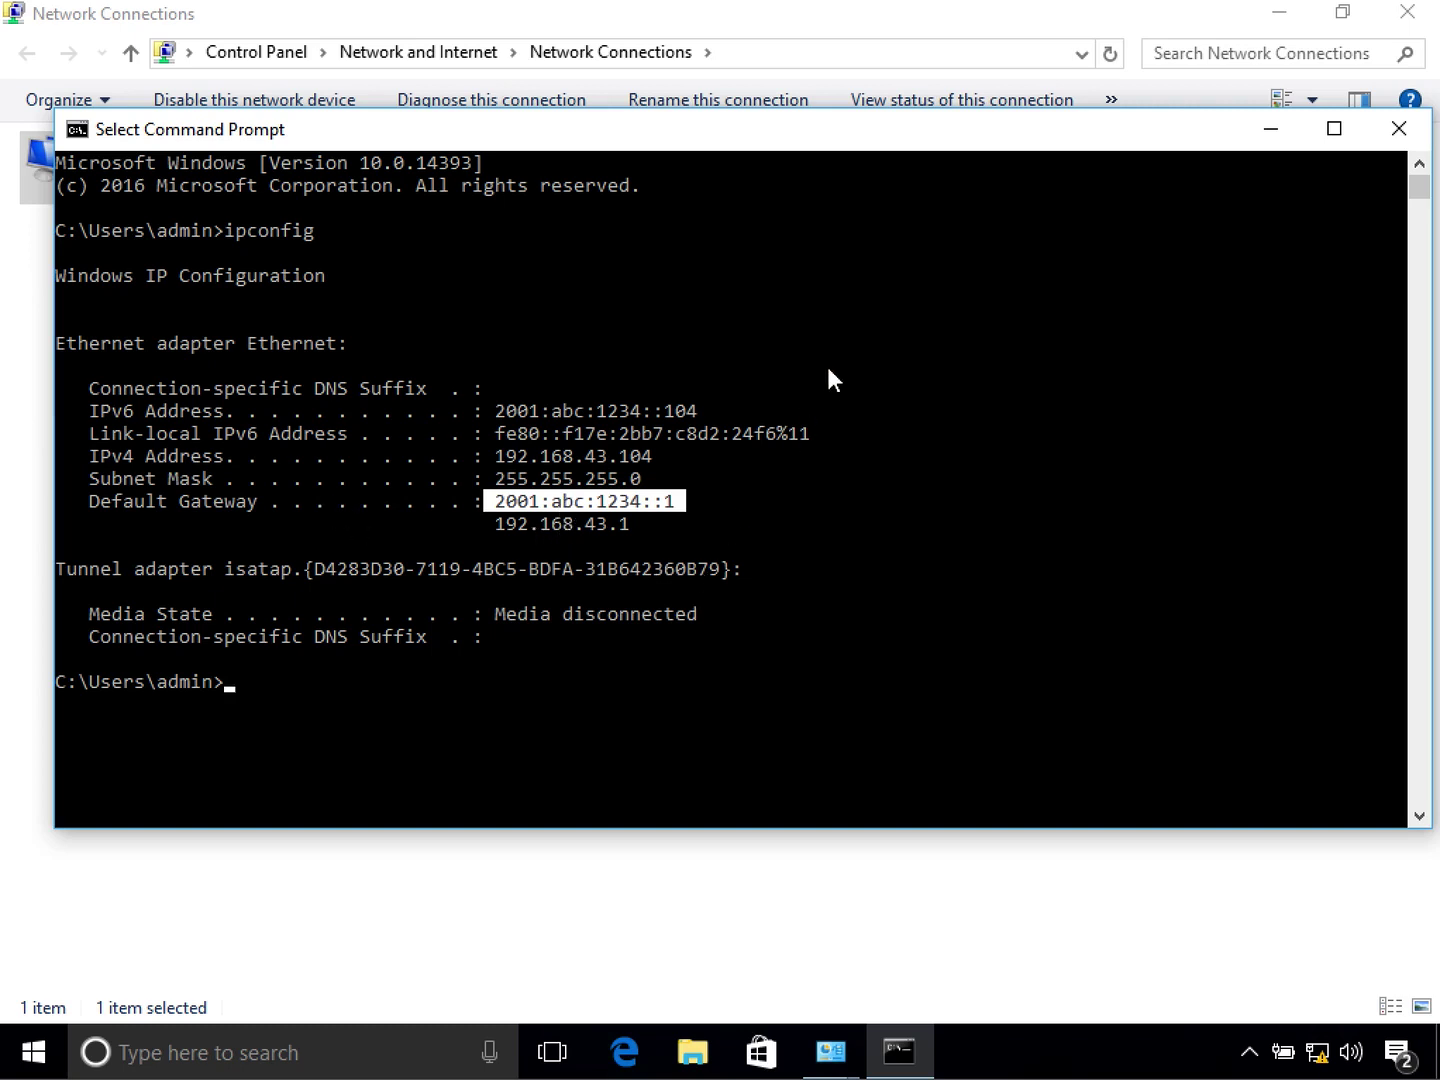
Step: Ping 2001:abc:1234::105 and check that 4 of 4 packets are received
key(Return)
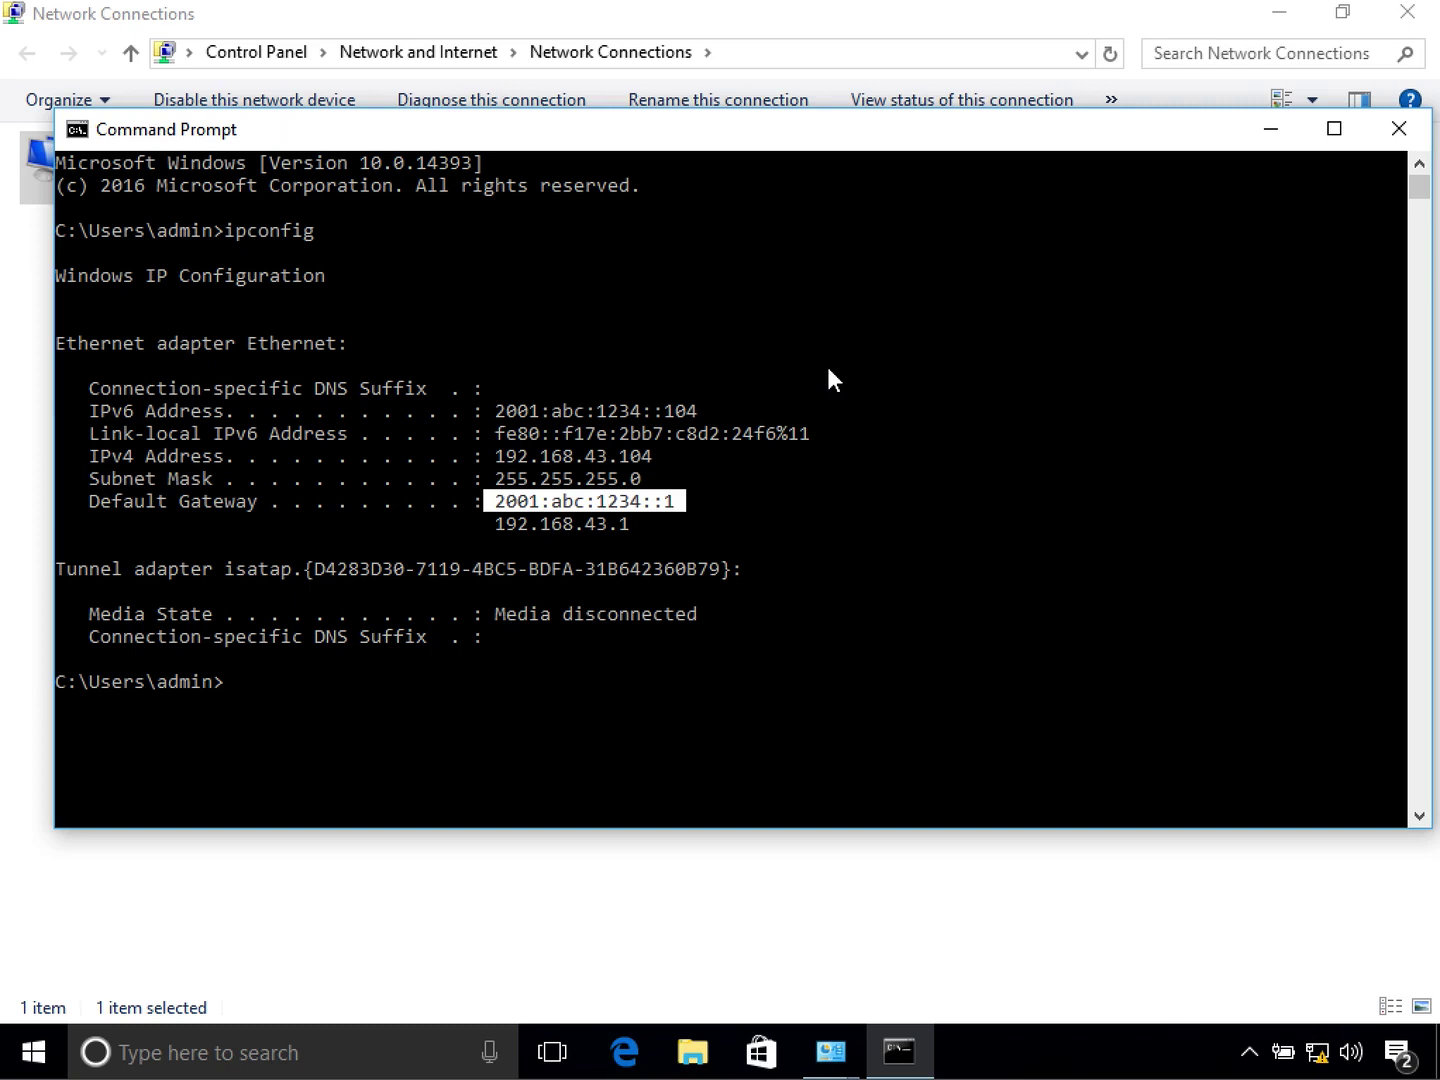
text(ping 2001:abc)
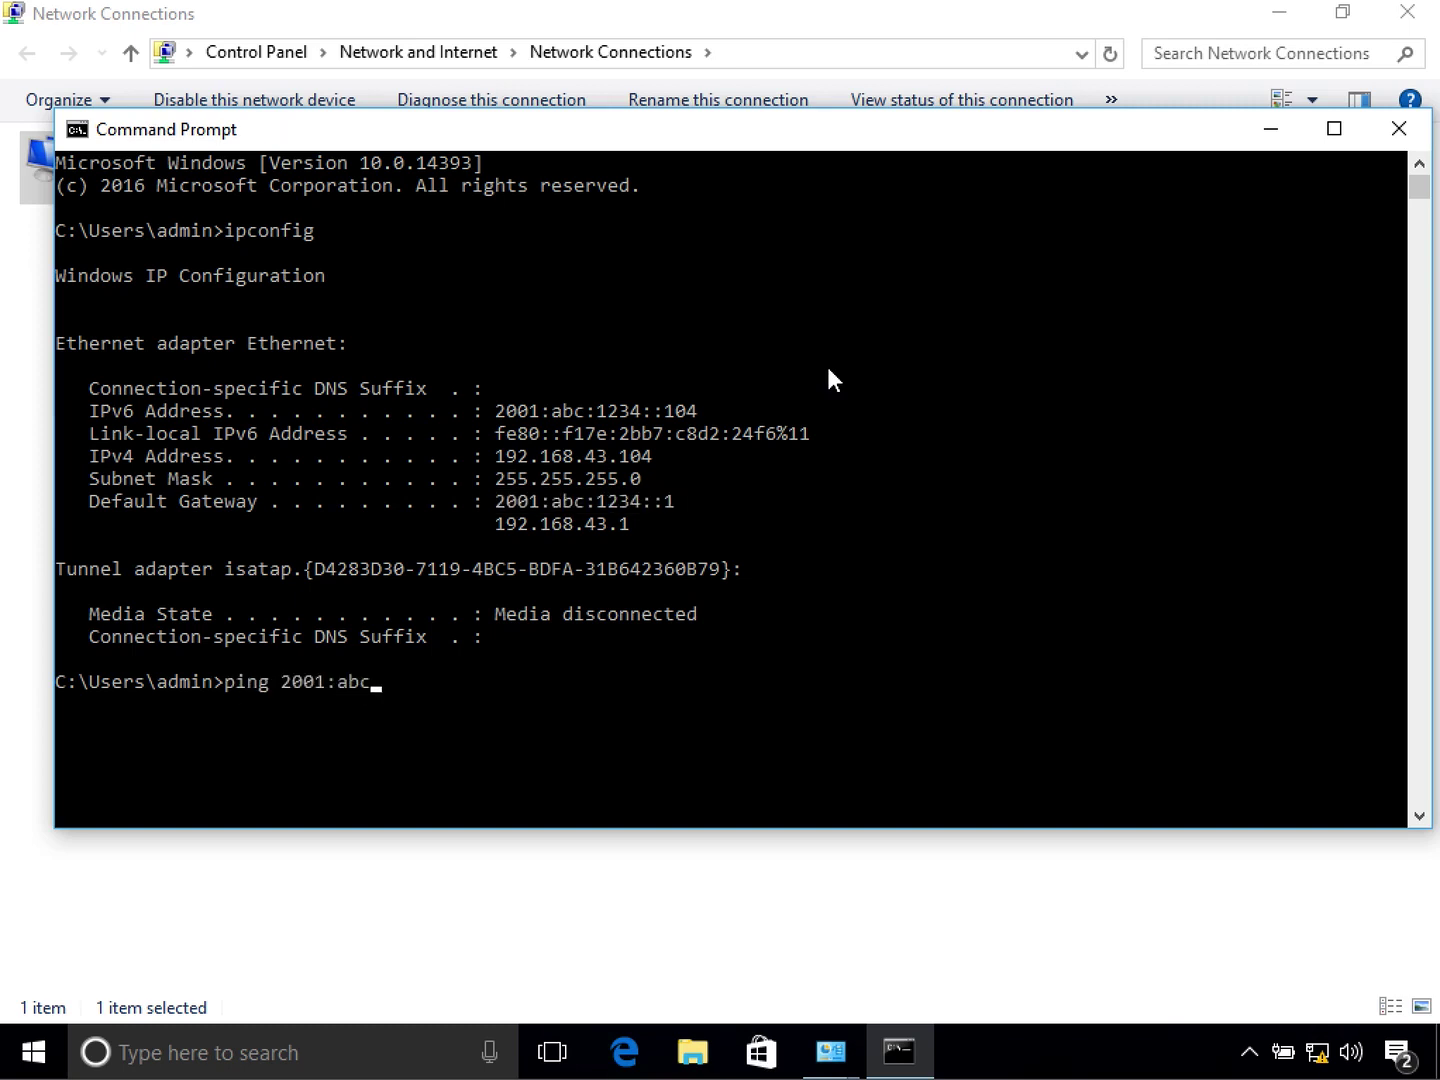
text(:1234::105)
key(Return)
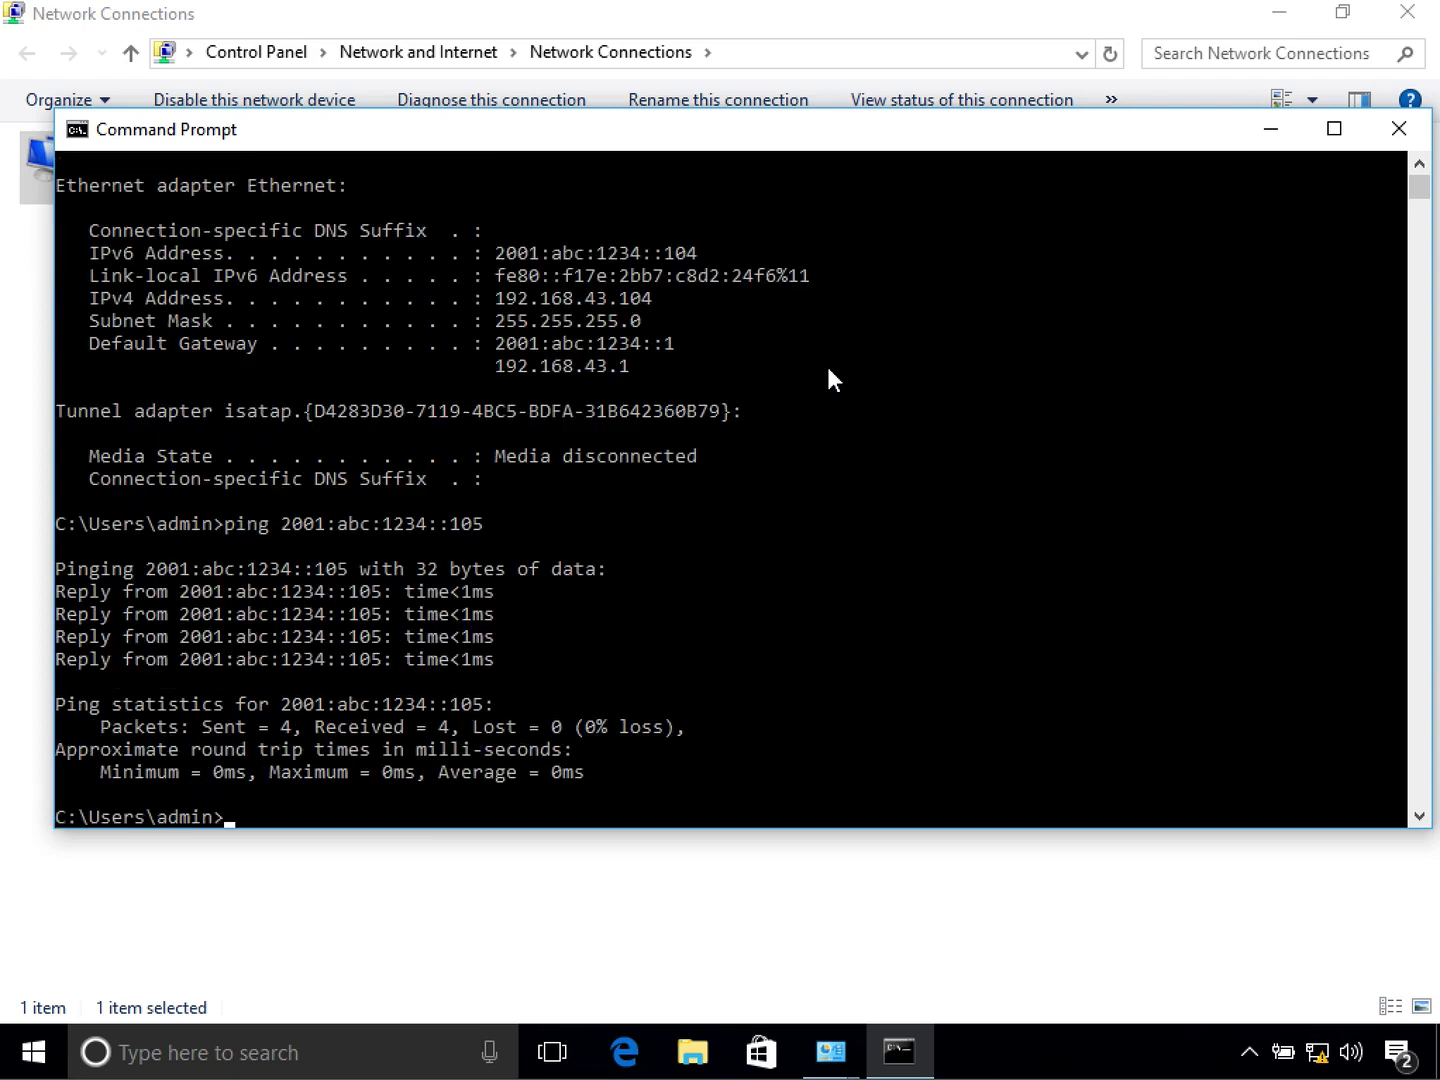
click(367, 726)
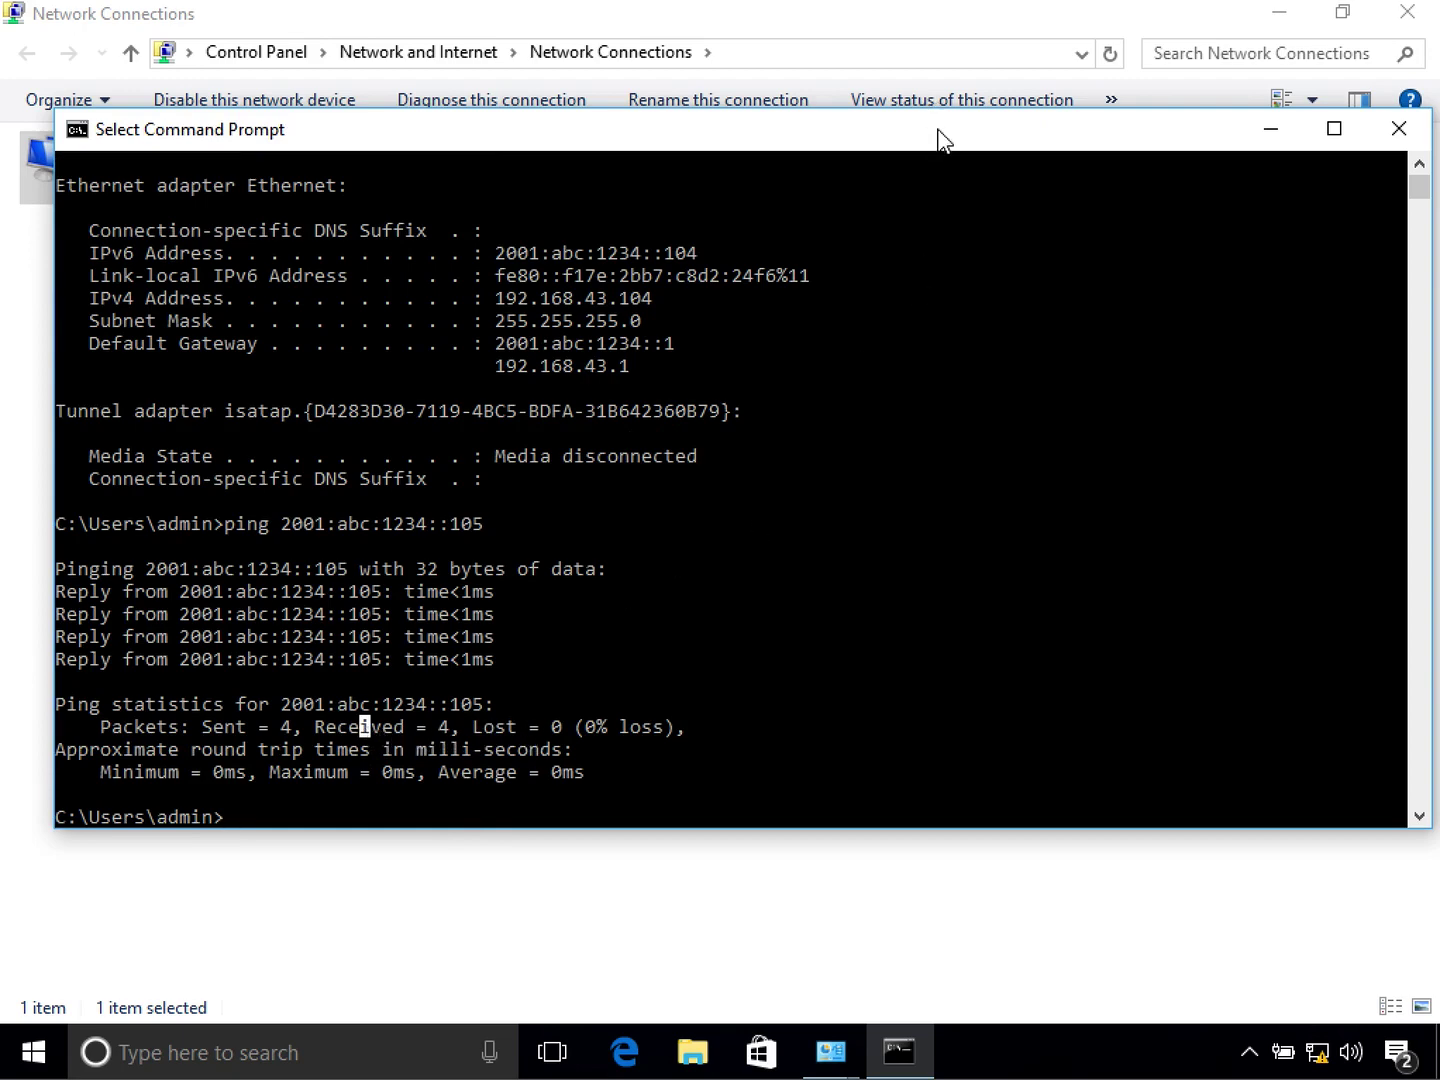
text(ip)
key(BackSpace)
key(BackSpace)
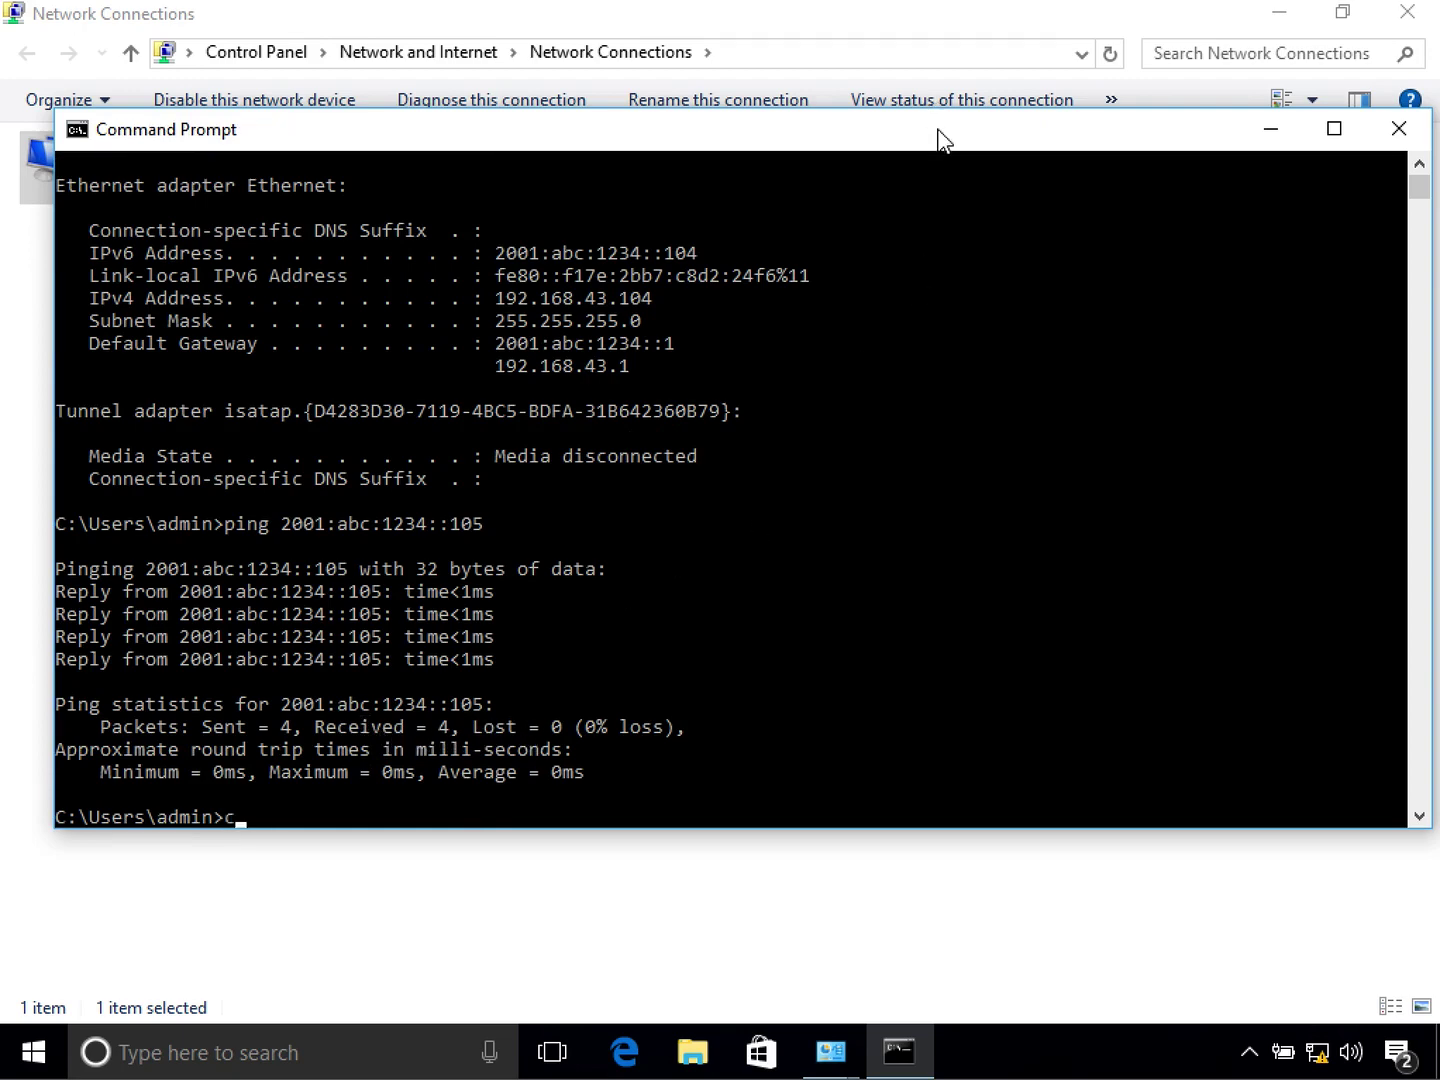
Step: Clear the console with cls and run ipconfig /all
text(cls)
key(Return)
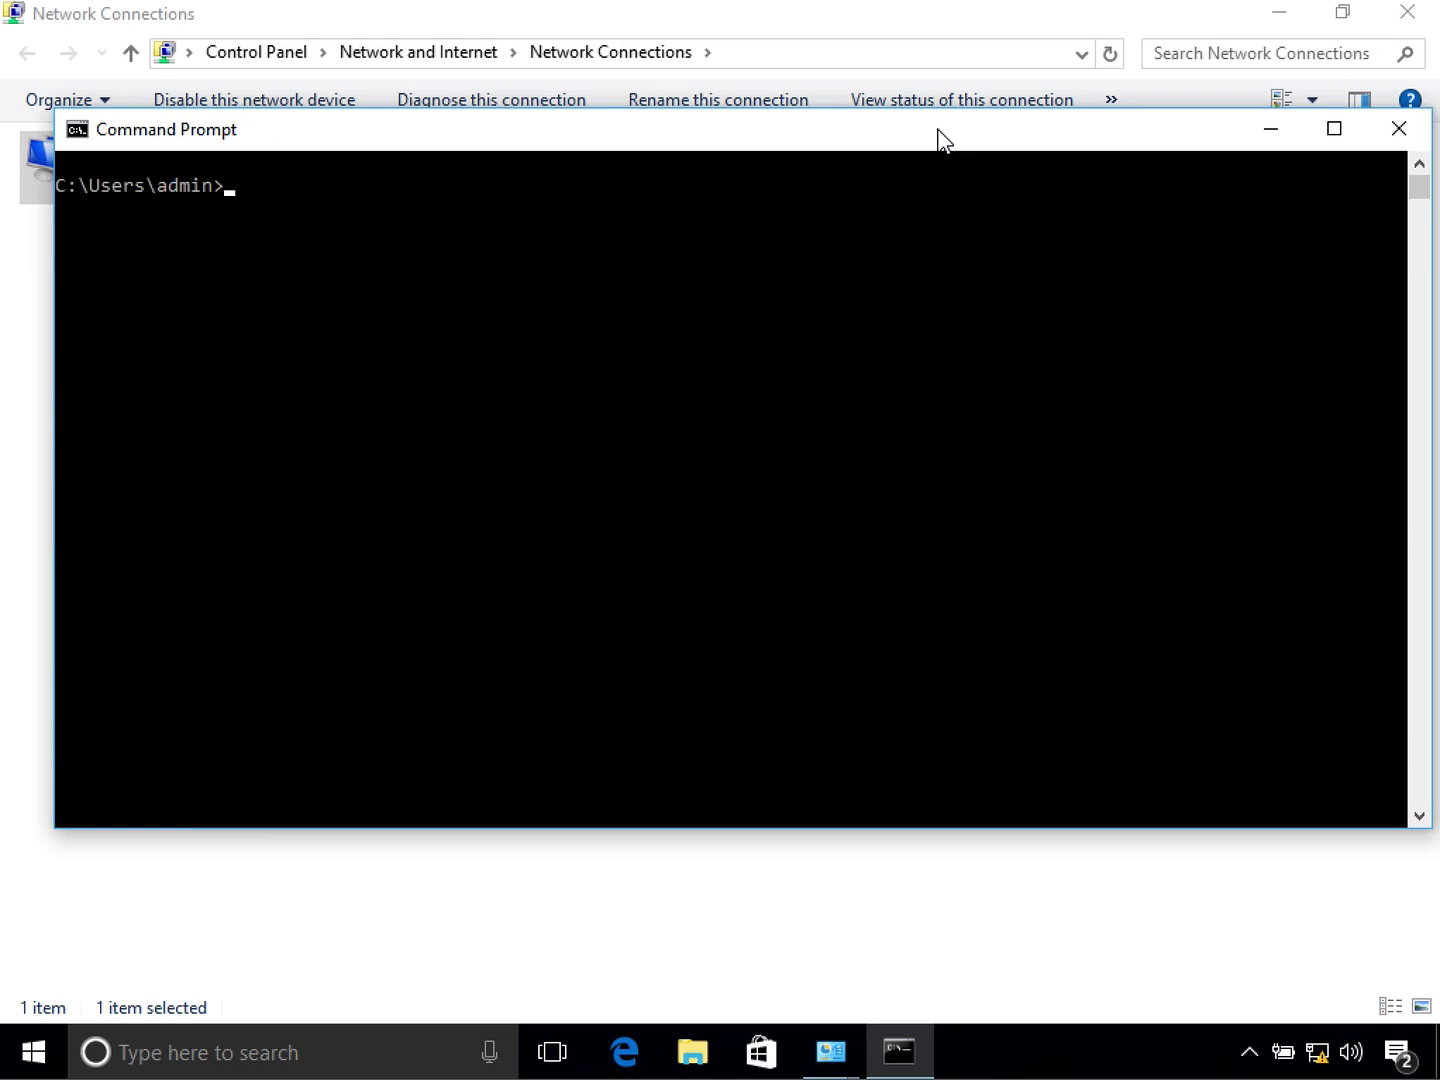
text(ipconfig /all)
key(Return)
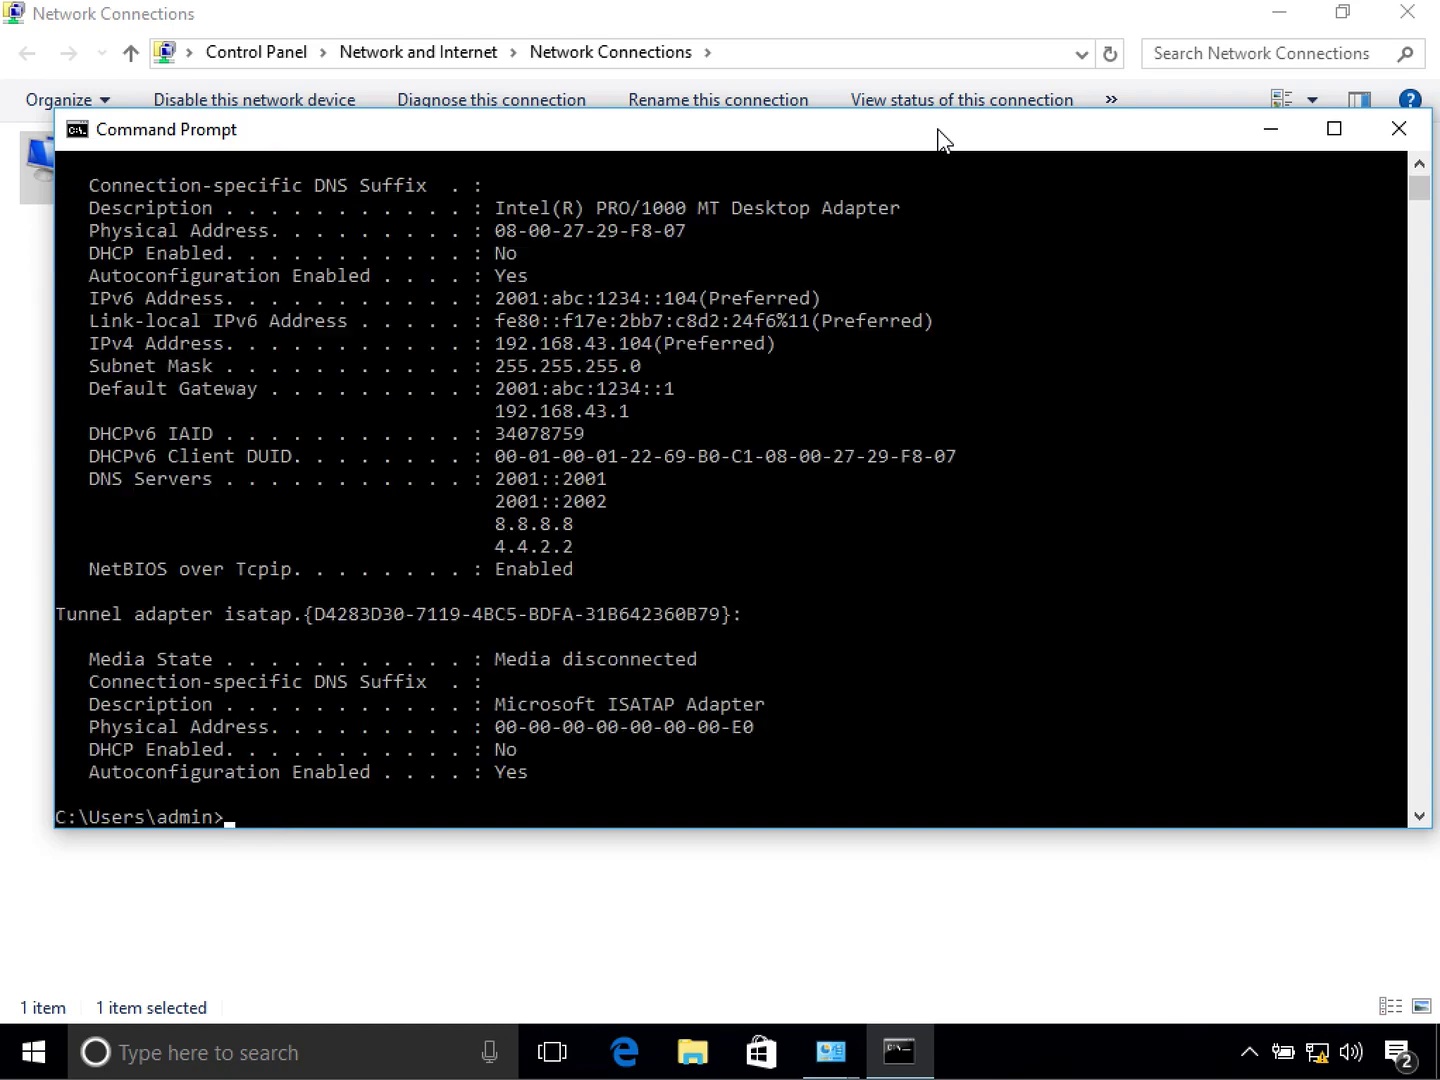
Step: Scroll the output to review Host Name and DNS servers 2001::2001, 2001::2002, 8.8.8.8 and 4.4.2.2
click(1427, 163)
click(1427, 163)
click(1427, 163)
click(1427, 163)
click(1427, 163)
click(1427, 163)
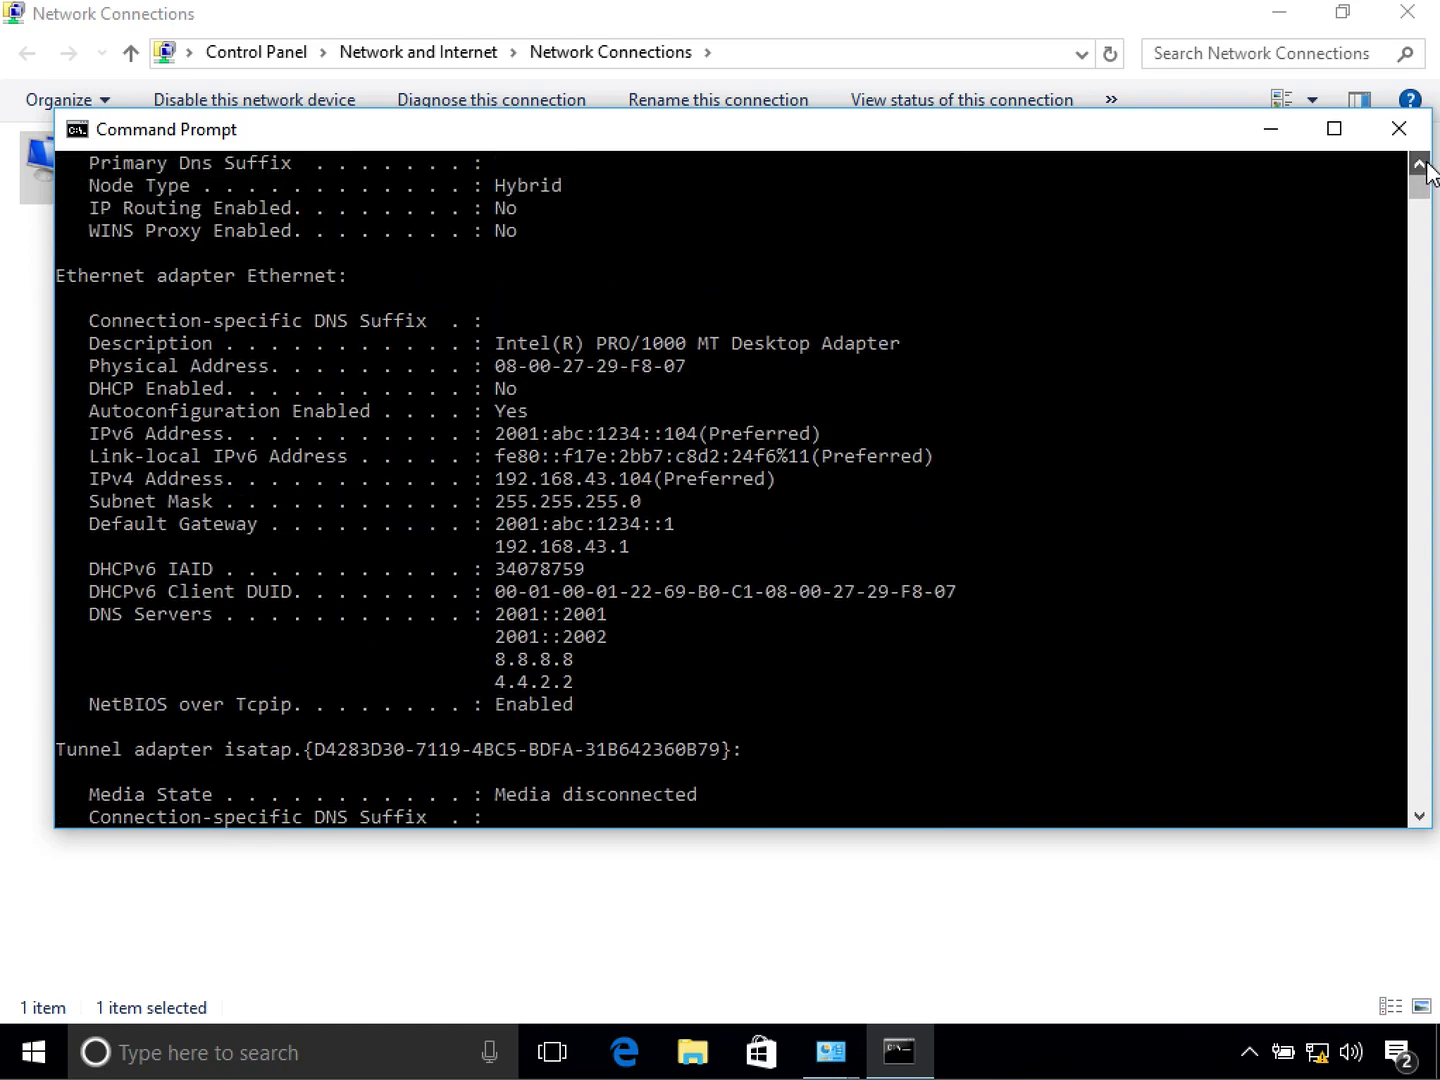
click(1427, 163)
click(1427, 163)
click(1427, 163)
click(1427, 163)
click(1427, 163)
click(1427, 163)
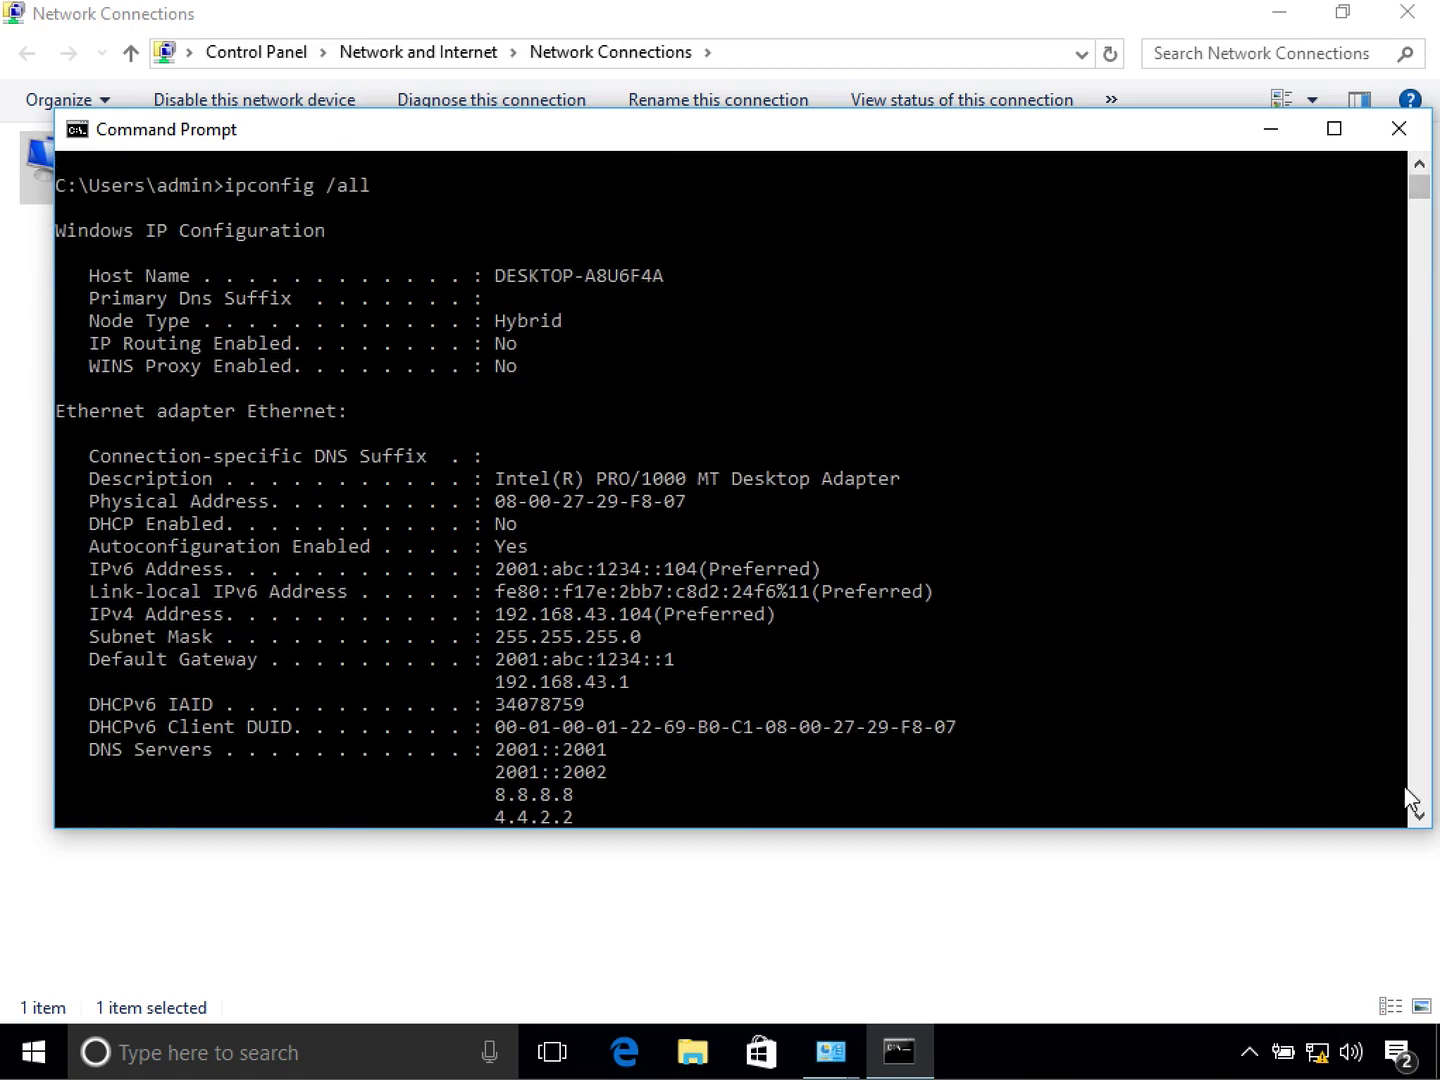
click(1418, 816)
click(1418, 816)
click(1418, 816)
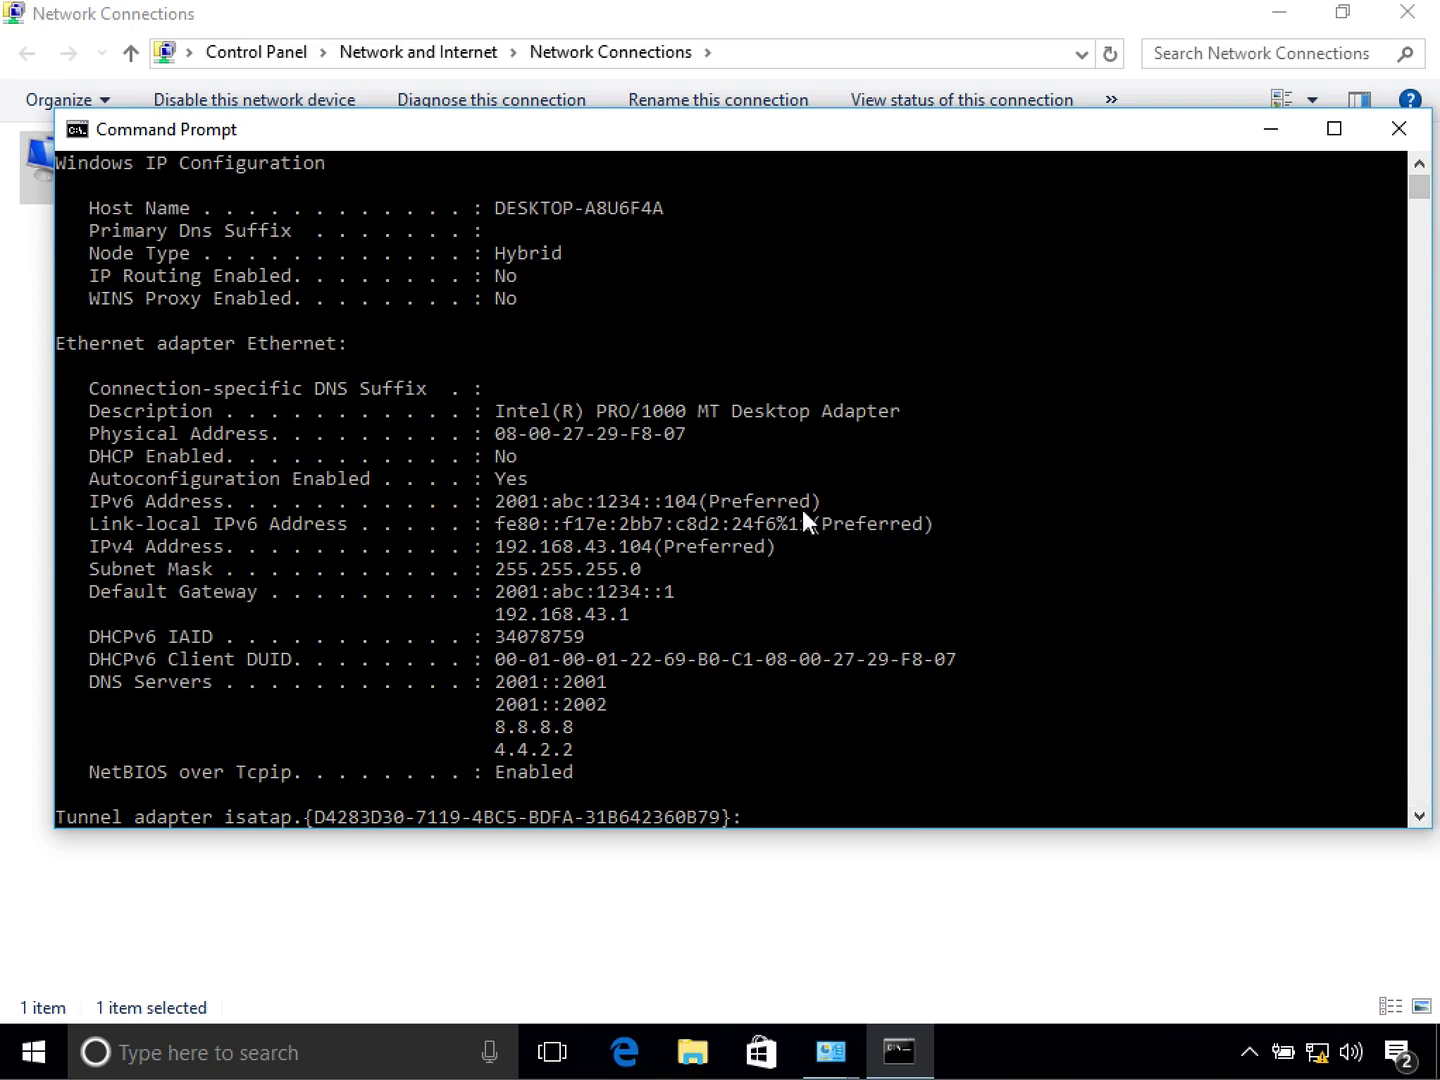
Step: Highlight the ipconfig /all lines for Description, Physical Address, DHCP (No), Autoconfiguration and IPv6 Address
drag(96, 411, 898, 413)
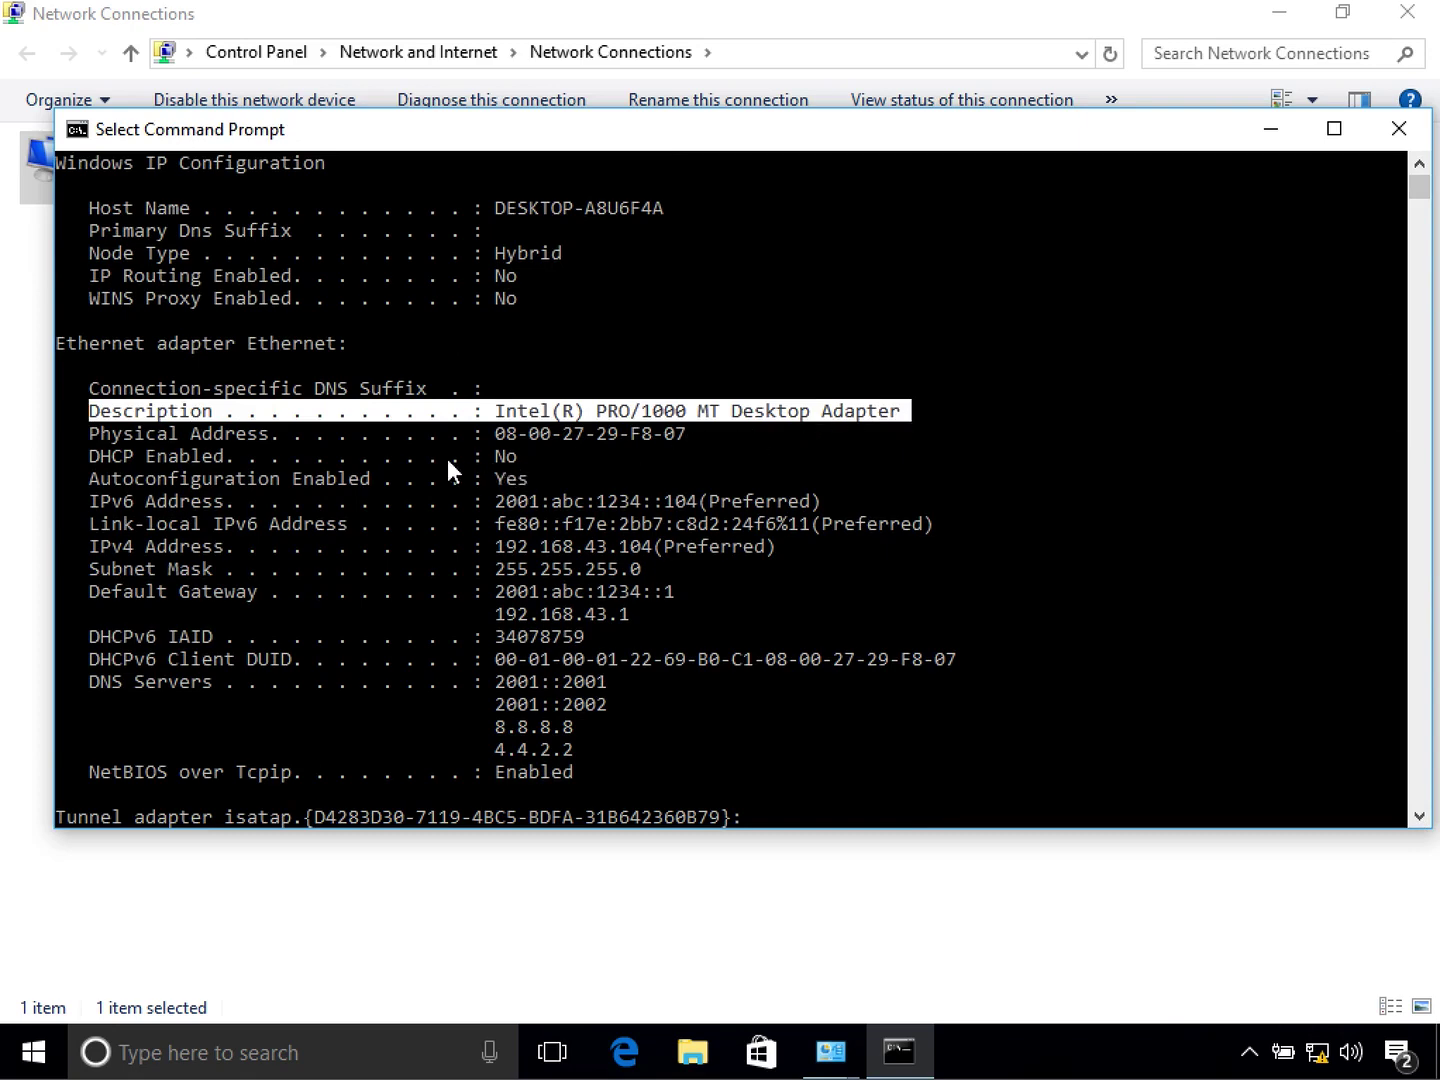
drag(80, 433, 687, 439)
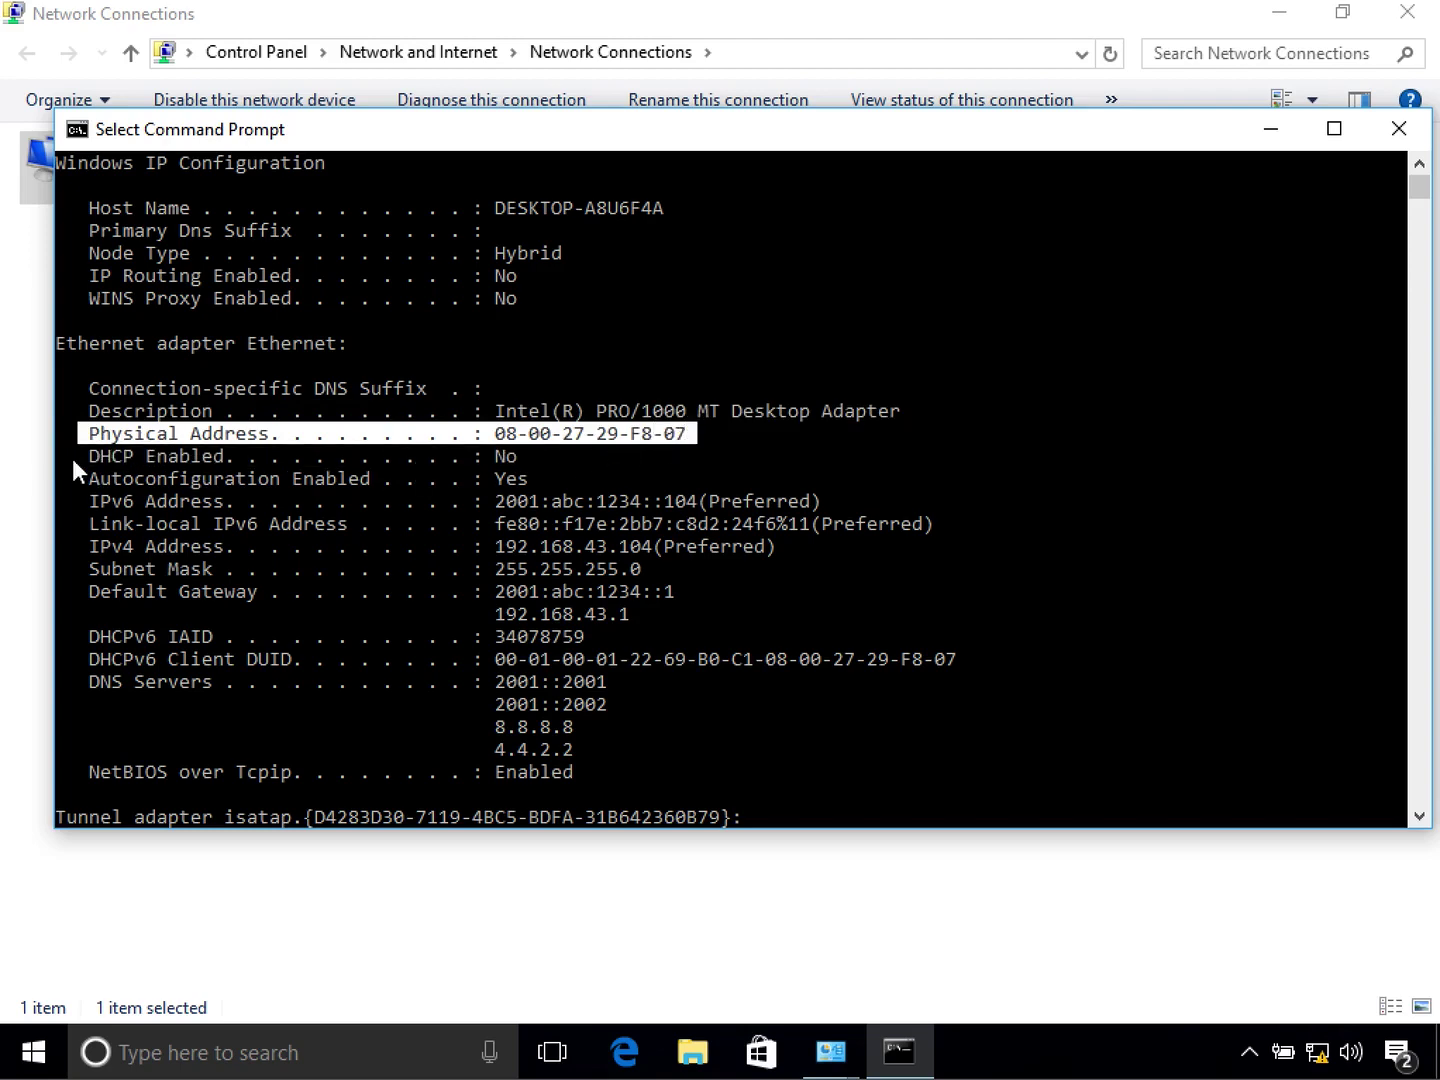
drag(69, 450, 536, 464)
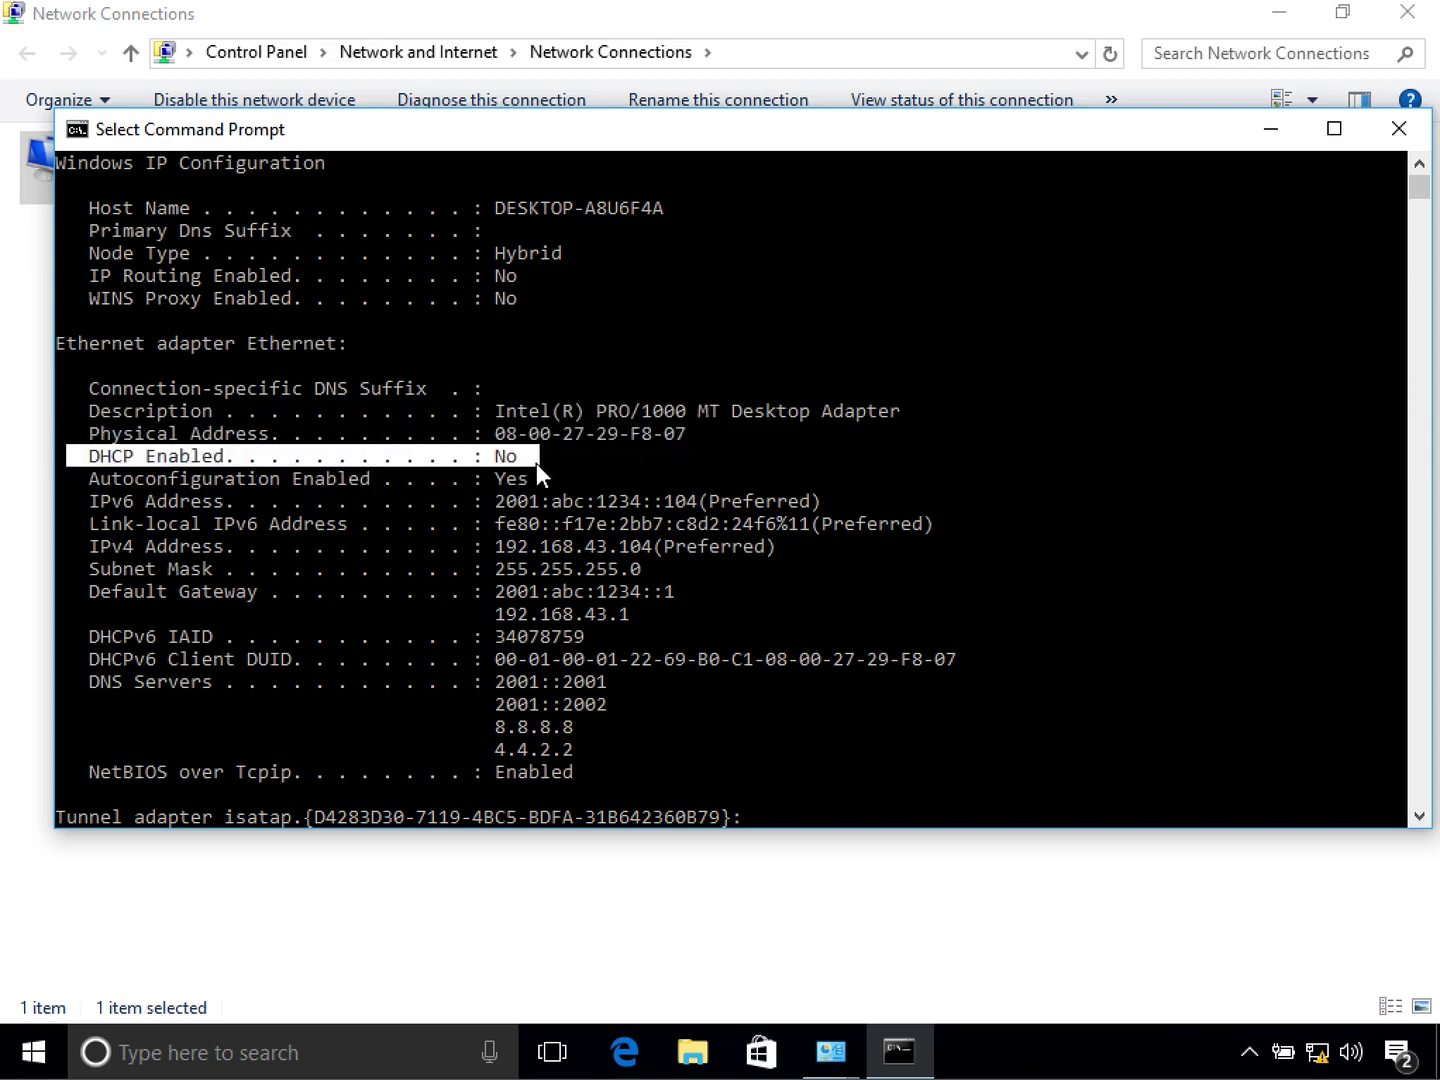
drag(81, 478, 557, 482)
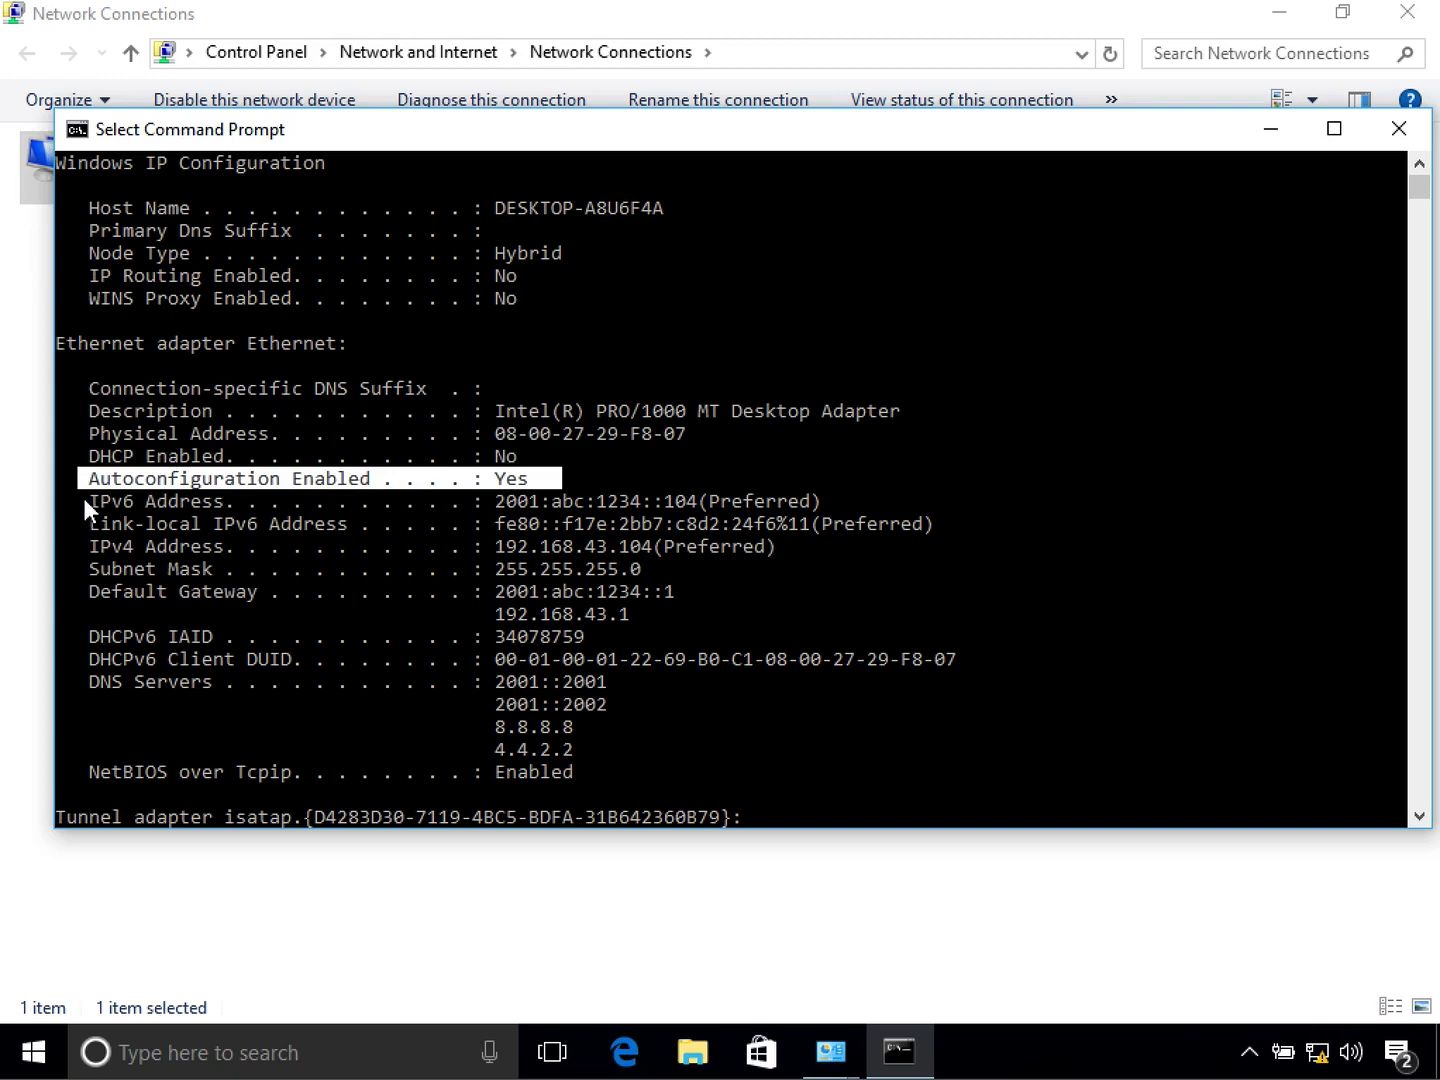
drag(84, 498, 830, 492)
Step: Highlight the Link-local IPv6, IPv4, Subnet Mask, both Default Gateway and four DNS server lines
drag(89, 515, 939, 528)
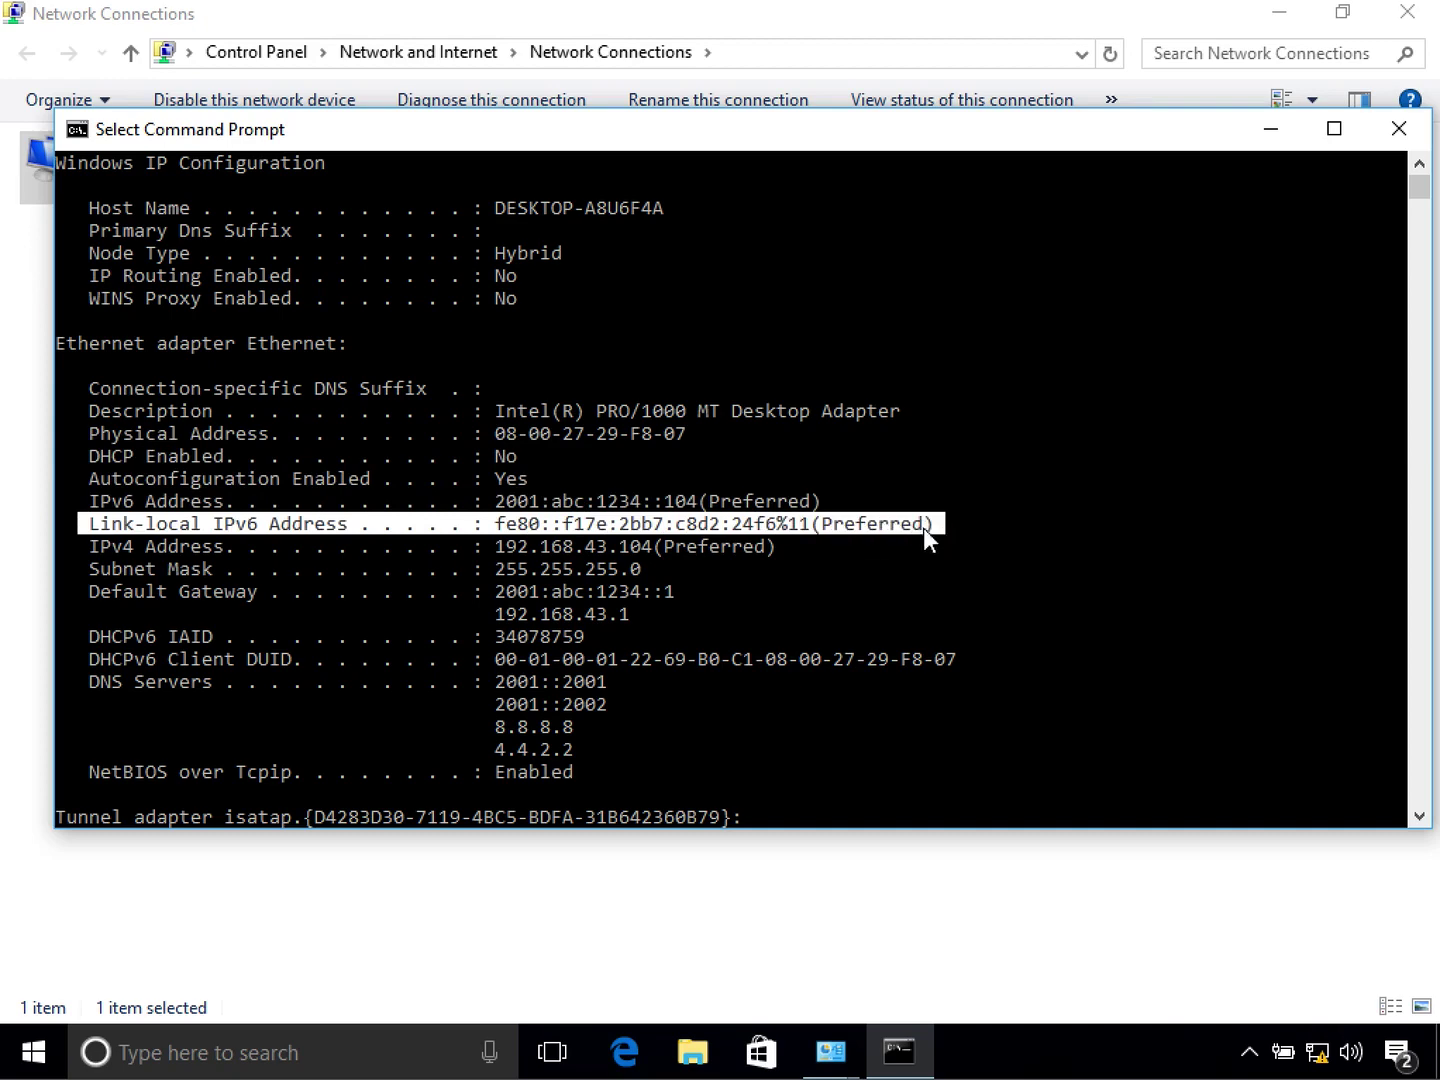
drag(72, 550, 790, 548)
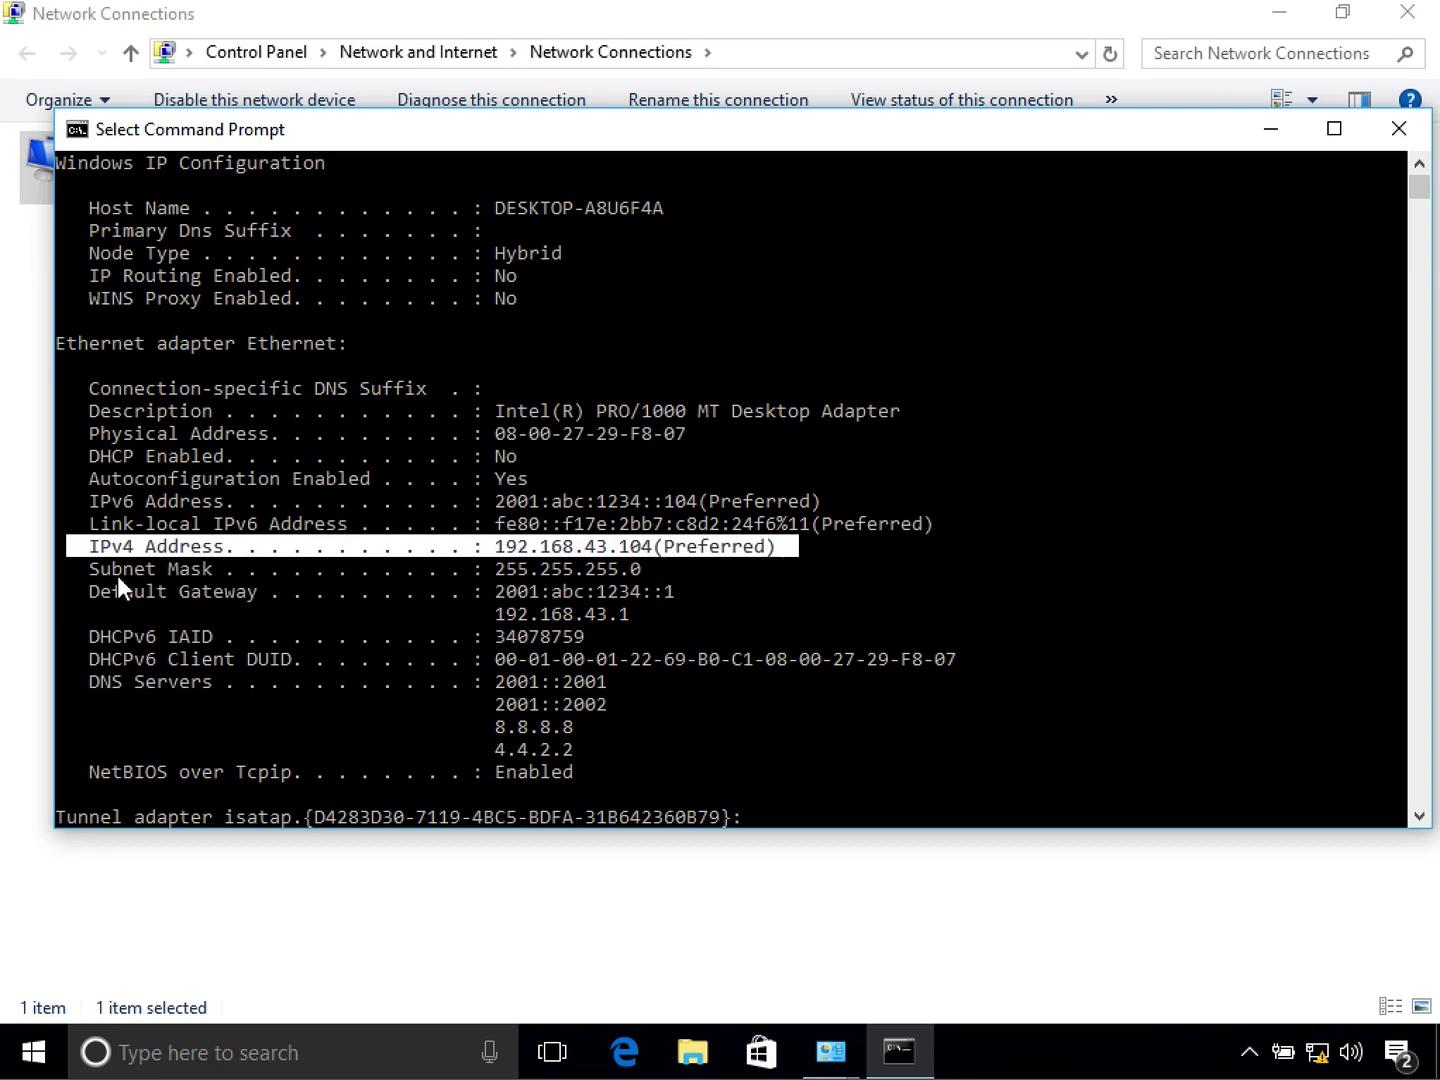
drag(79, 564, 685, 572)
drag(68, 594, 770, 625)
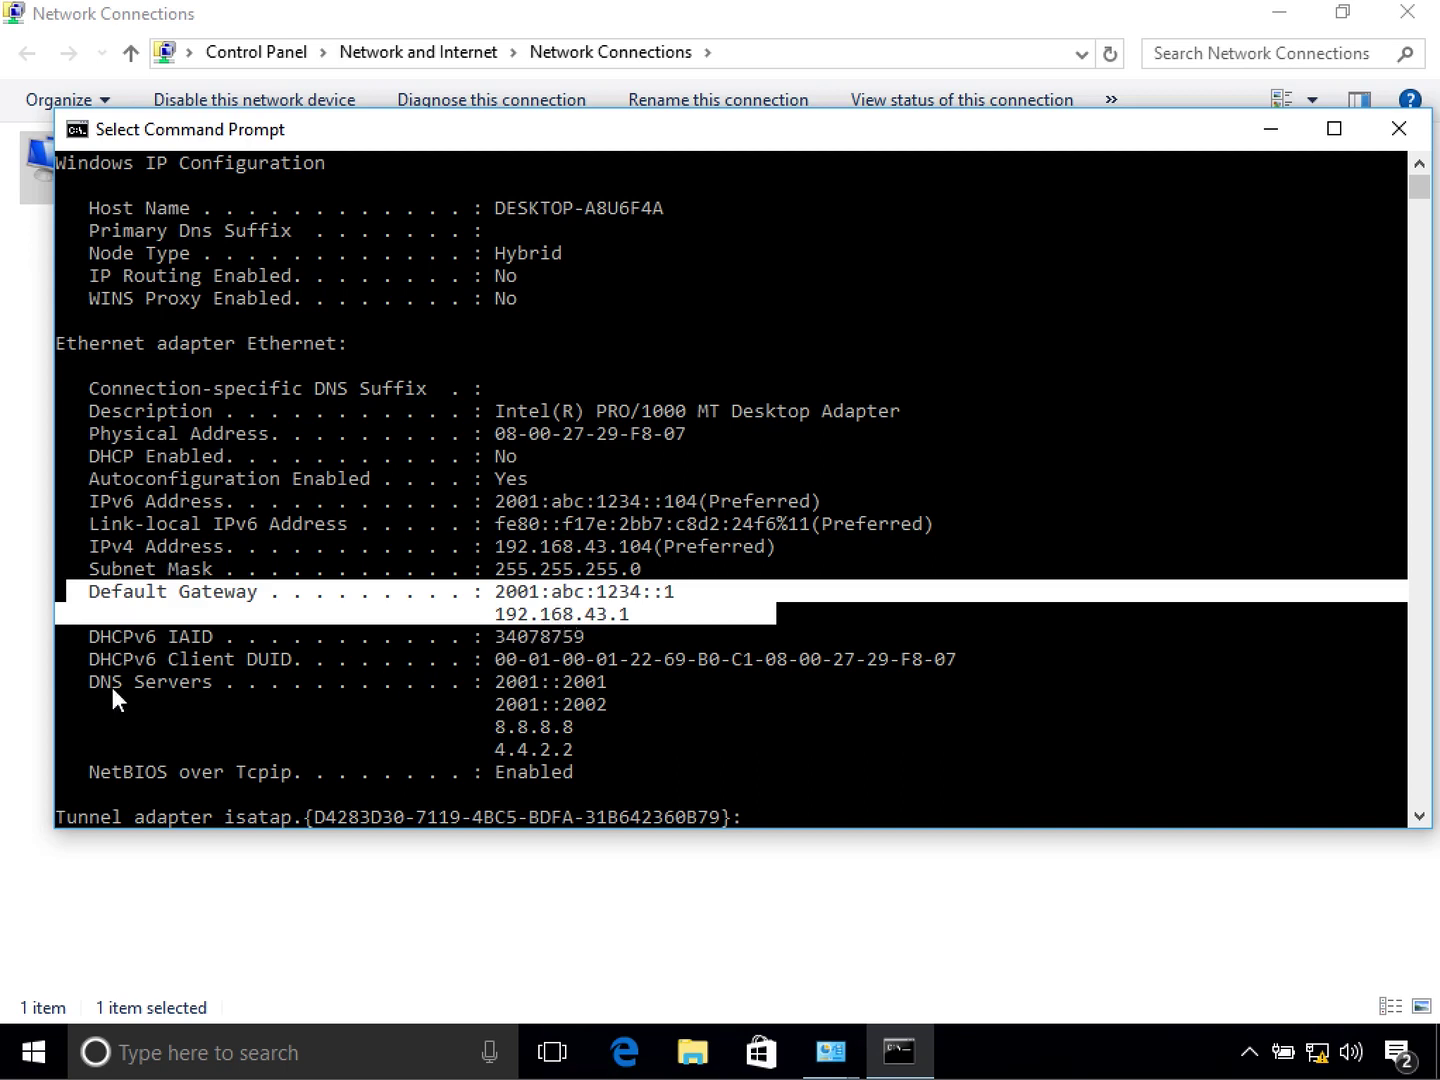
drag(81, 676, 620, 742)
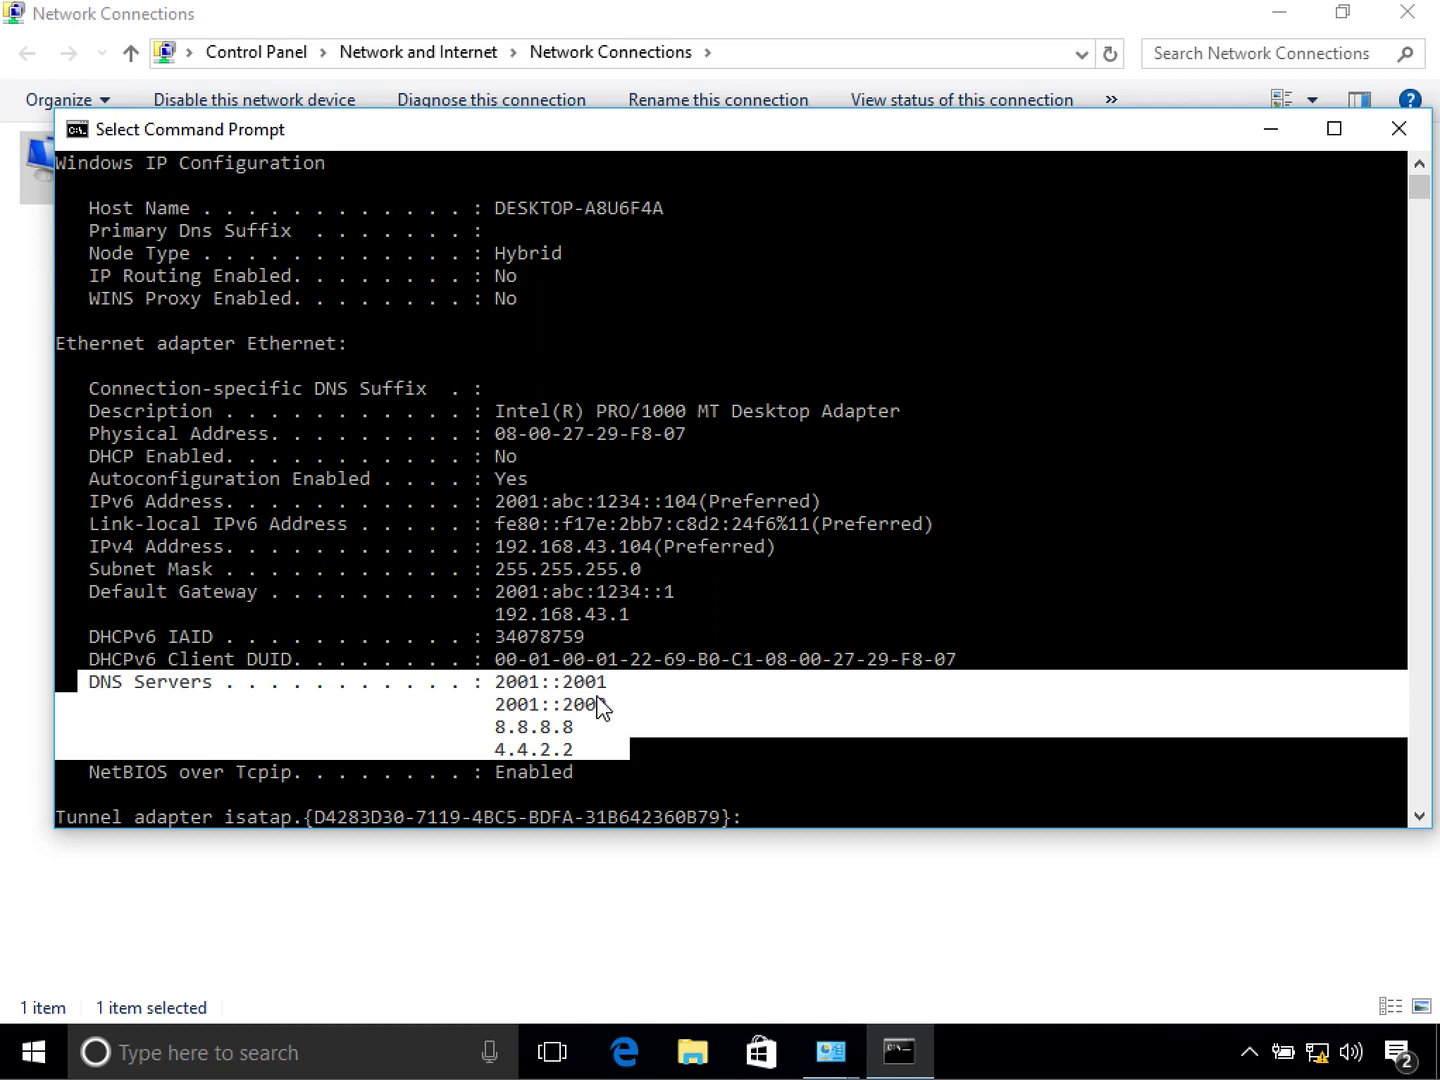
Step: Clear the highlight and minimize Command Prompt, Network Connections and Network and Sharing Center
click(546, 684)
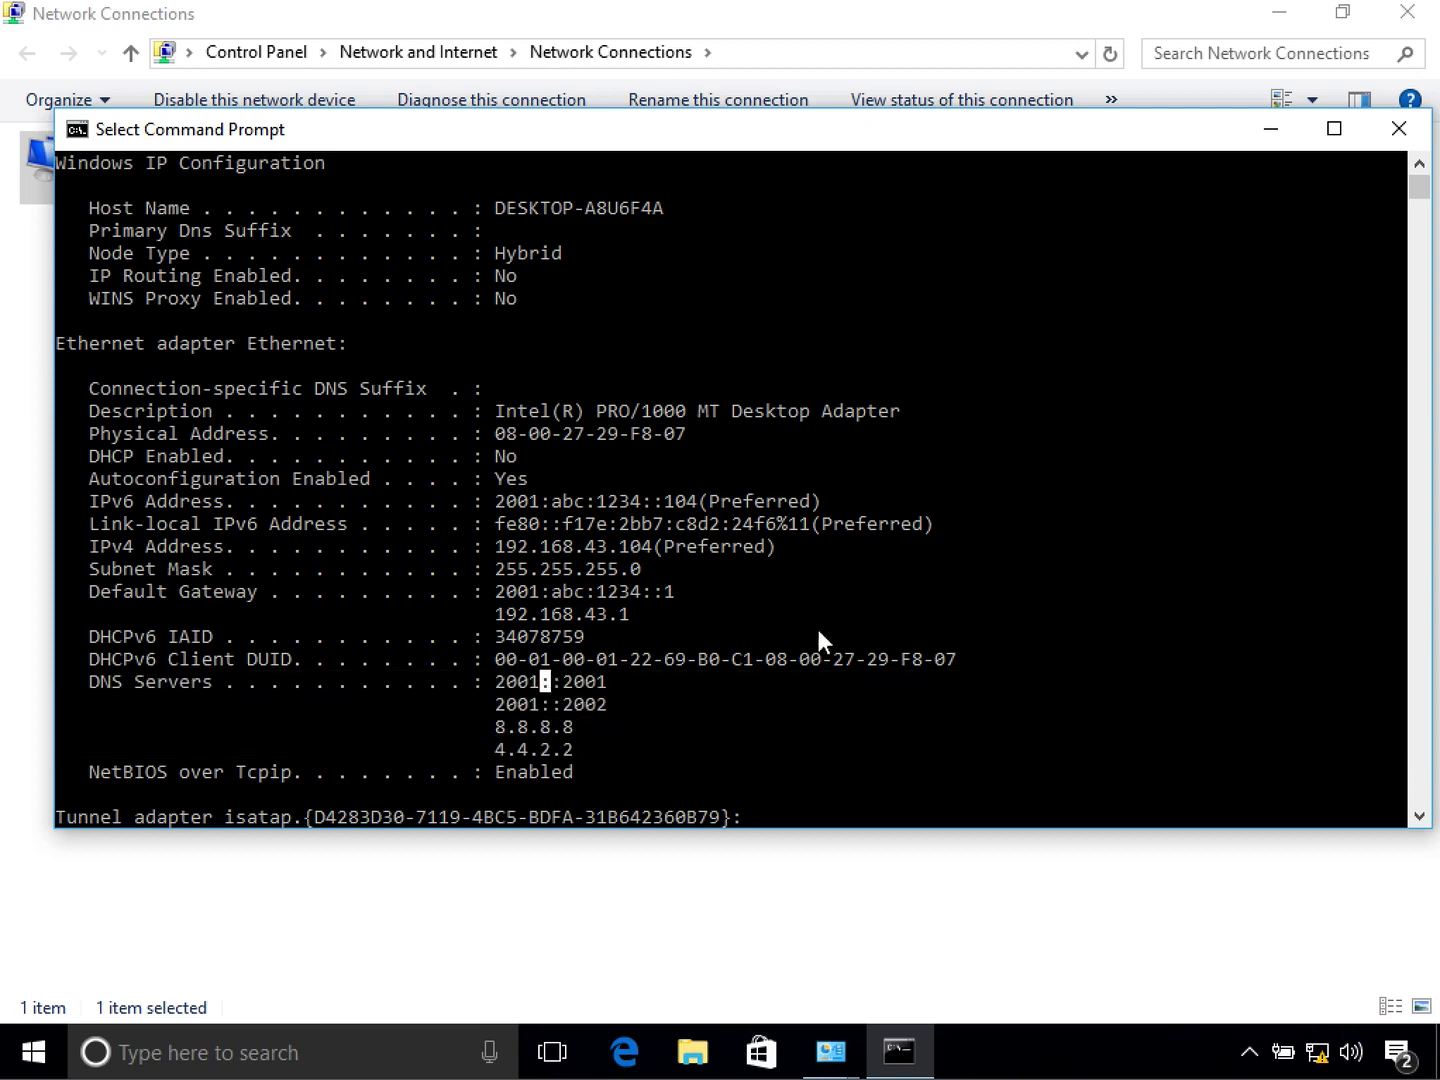
click(1272, 129)
click(1278, 14)
click(1278, 14)
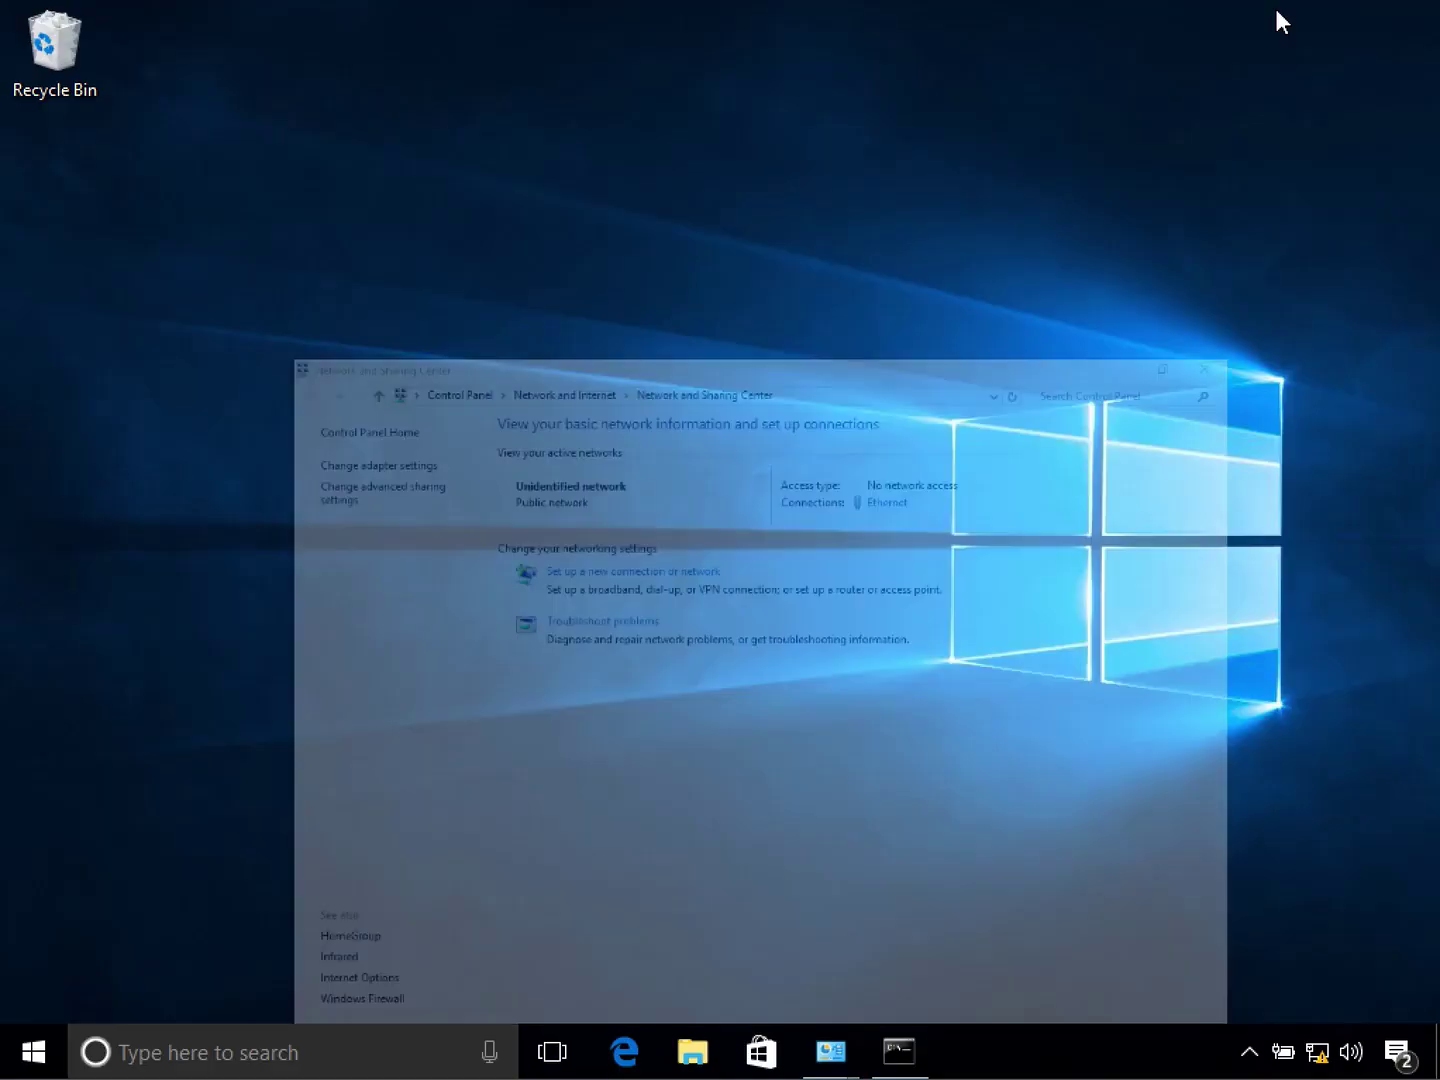